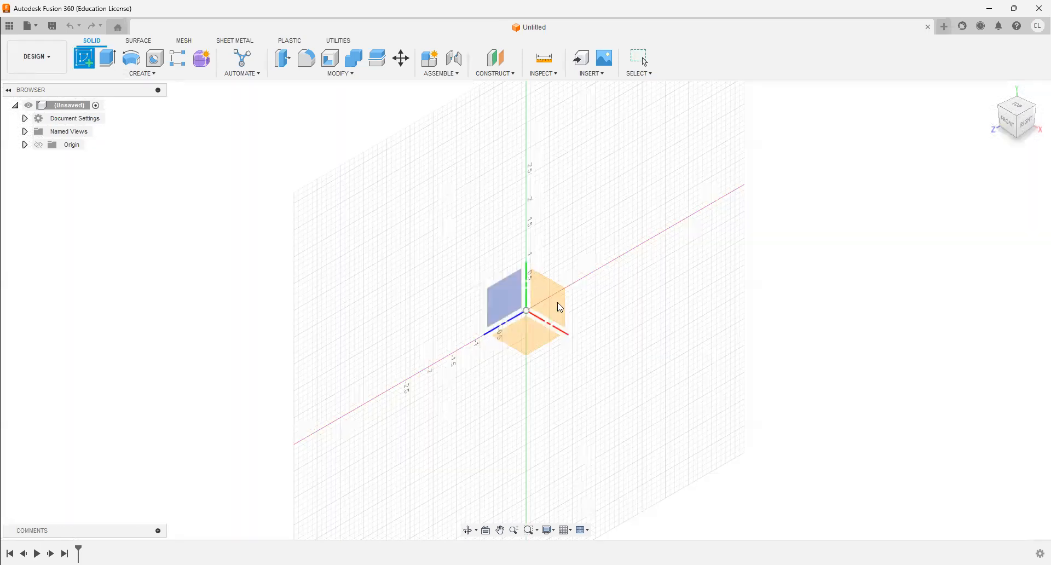
Start a new sketch on the front XY plane and collapse the sketch options palette.
{"action": "left_click", "coordinate": [665, 306]}
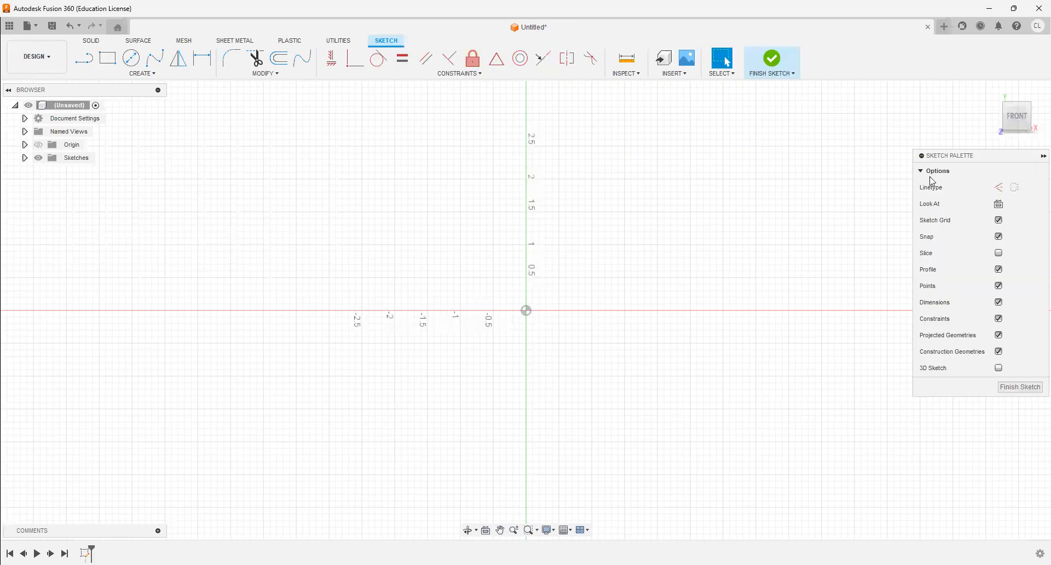
{"action": "left_click", "coordinate": [922, 156]}
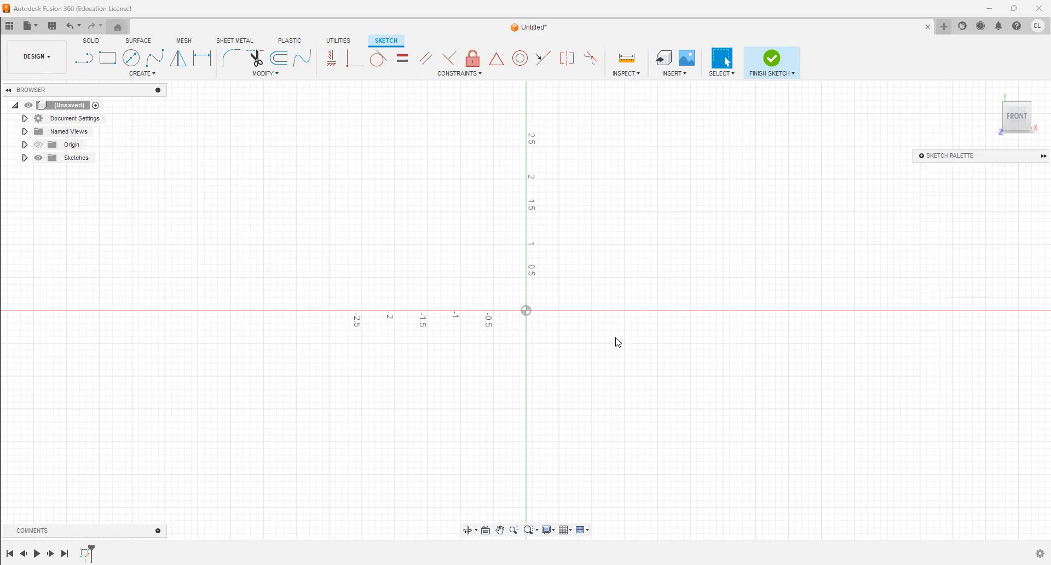
{"action": "mouse_move", "coordinate": [615, 339]}
{"action": "middle_mouse_down"}
{"action": "mouse_move", "coordinate": [458, 363]}
{"action": "mouse_move", "coordinate": [764, 345]}
{"action": "mouse_move", "coordinate": [447, 271]}
{"action": "mouse_move", "coordinate": [652, 424]}
{"action": "mouse_move", "coordinate": [683, 236]}
{"action": "mouse_move", "coordinate": [466, 330]}
{"action": "mouse_move", "coordinate": [757, 301]}
{"action": "mouse_move", "coordinate": [483, 328]}
{"action": "middle_mouse_up"}
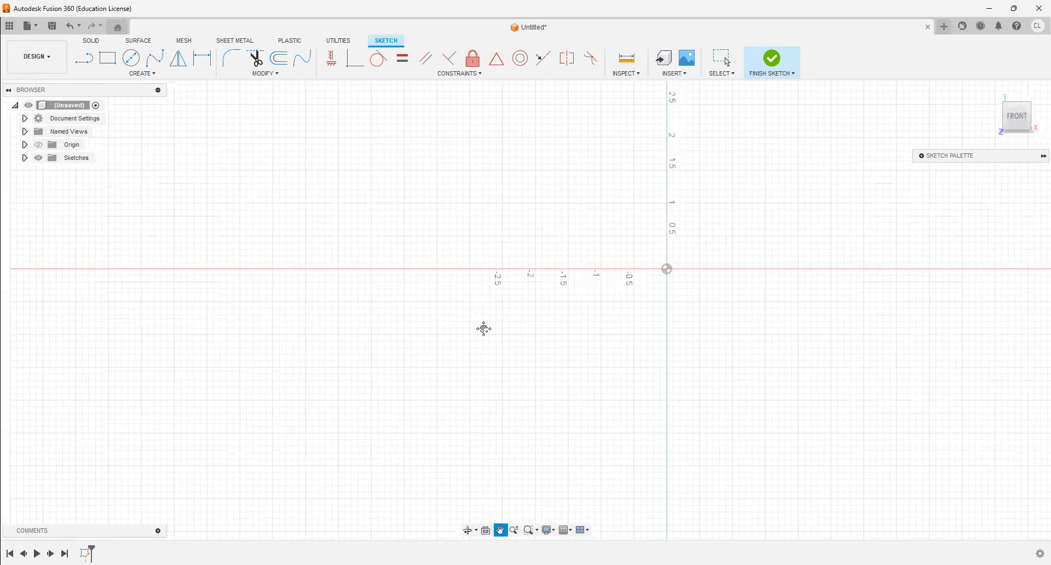
{"action": "middle_click_drag", "start_coordinate": [688, 330], "coordinate": [688, 331]}
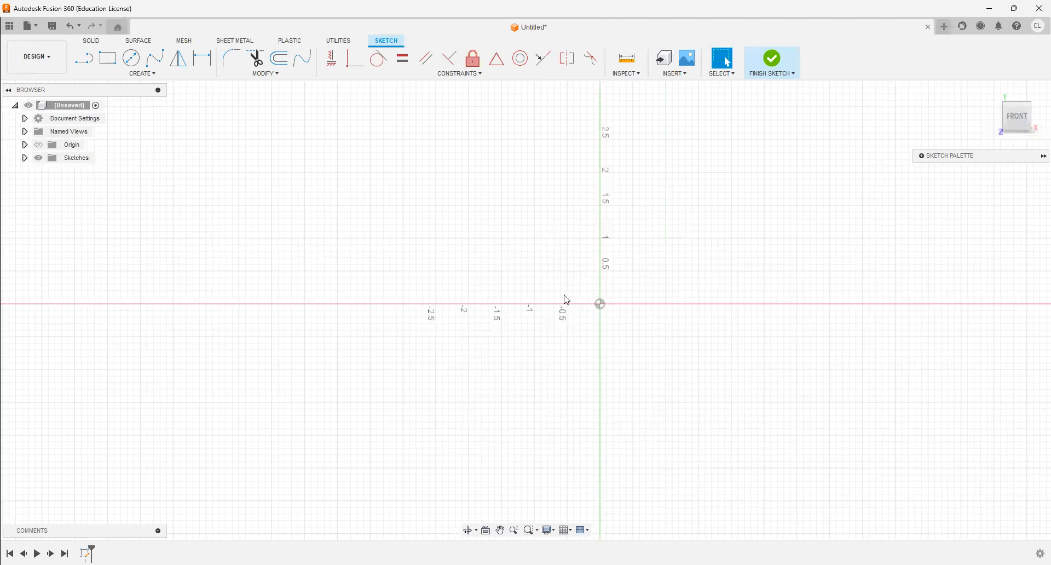
{"action": "left_click", "coordinate": [501, 531]}
{"action": "mouse_move", "coordinate": [564, 411]}
{"action": "left_mouse_down"}
{"action": "mouse_move", "coordinate": [772, 358]}
{"action": "mouse_move", "coordinate": [624, 335]}
{"action": "left_mouse_up"}
{"action": "key", "text": "Escape"}
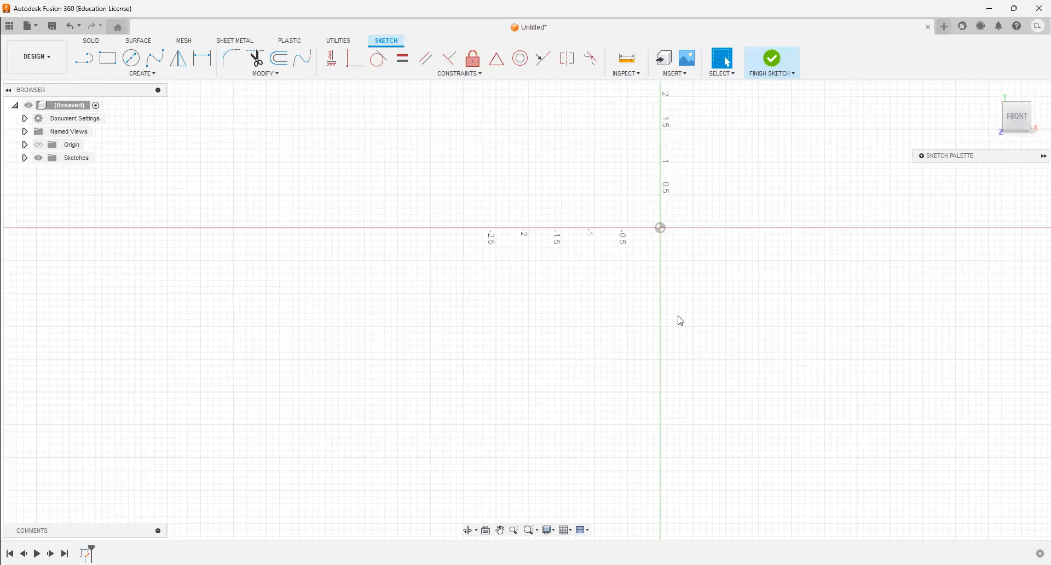
{"action": "mouse_move", "coordinate": [680, 321]}
{"action": "middle_mouse_down"}
{"action": "mouse_move", "coordinate": [448, 359]}
{"action": "mouse_move", "coordinate": [687, 392]}
{"action": "mouse_move", "coordinate": [593, 429]}
{"action": "mouse_move", "coordinate": [473, 373]}
{"action": "mouse_move", "coordinate": [549, 385]}
{"action": "mouse_move", "coordinate": [394, 432]}
{"action": "mouse_move", "coordinate": [598, 361]}
{"action": "mouse_move", "coordinate": [357, 387]}
{"action": "mouse_move", "coordinate": [328, 413]}
{"action": "mouse_move", "coordinate": [352, 427]}
{"action": "mouse_move", "coordinate": [367, 418]}
{"action": "middle_mouse_up"}
{"action": "mouse_move", "coordinate": [528, 305]}
{"action": "middle_mouse_down"}
{"action": "mouse_move", "coordinate": [713, 321]}
{"action": "mouse_move", "coordinate": [257, 319]}
{"action": "middle_mouse_up"}
{"action": "middle_click_drag", "start_coordinate": [672, 247], "coordinate": [504, 278]}
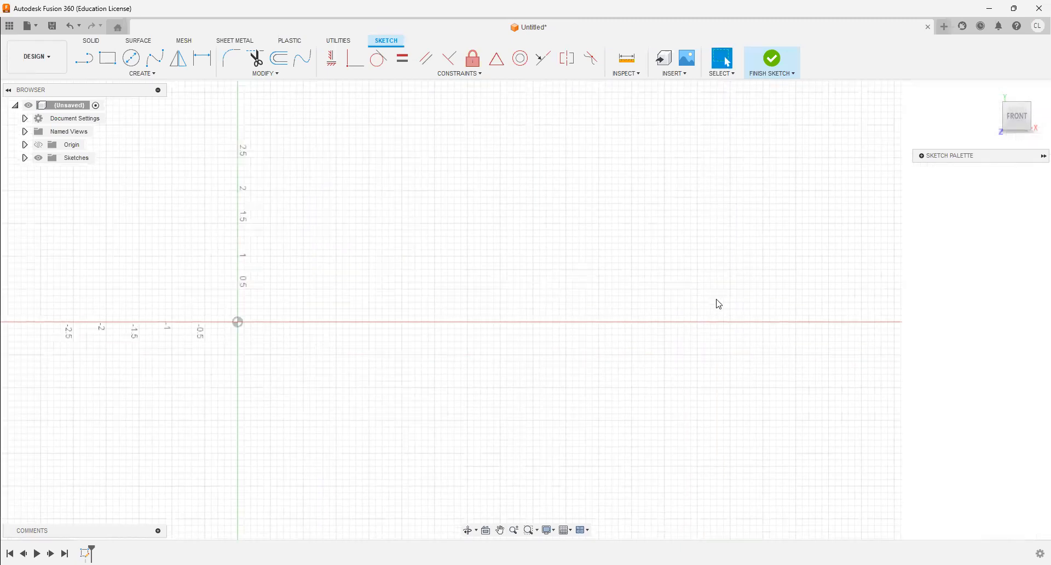
{"action": "middle_click_drag", "start_coordinate": [267, 329], "coordinate": [365, 282]}
{"action": "mouse_move", "coordinate": [337, 360]}
{"action": "middle_mouse_down"}
{"action": "mouse_move", "coordinate": [315, 426]}
{"action": "mouse_move", "coordinate": [409, 347]}
{"action": "middle_mouse_up"}
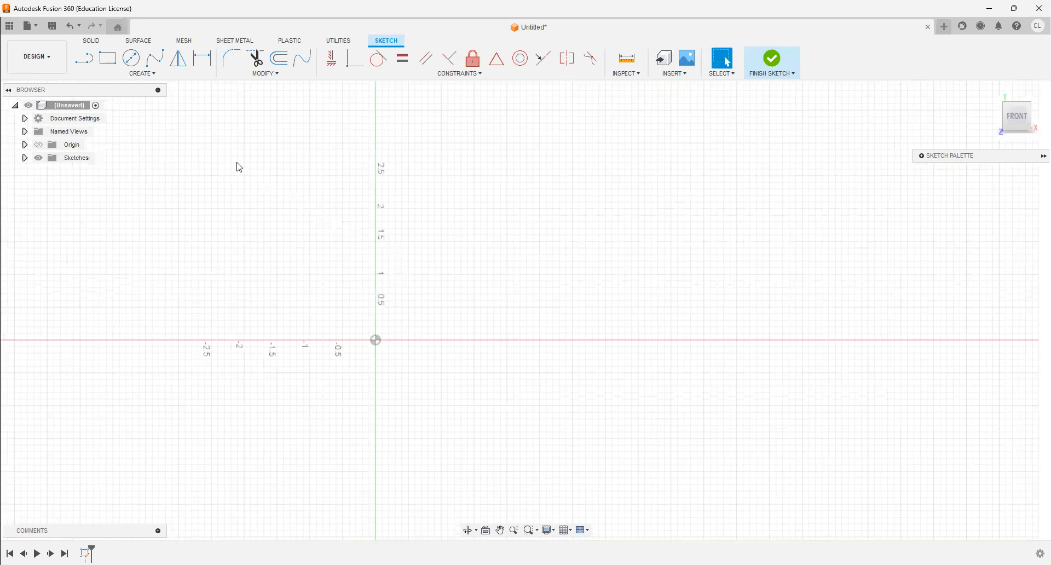
Sketch a rectangle from the origin, 0.25 in wide and 0.75 in tall, above the horizontal axis.
{"action": "left_click", "coordinate": [112, 65]}
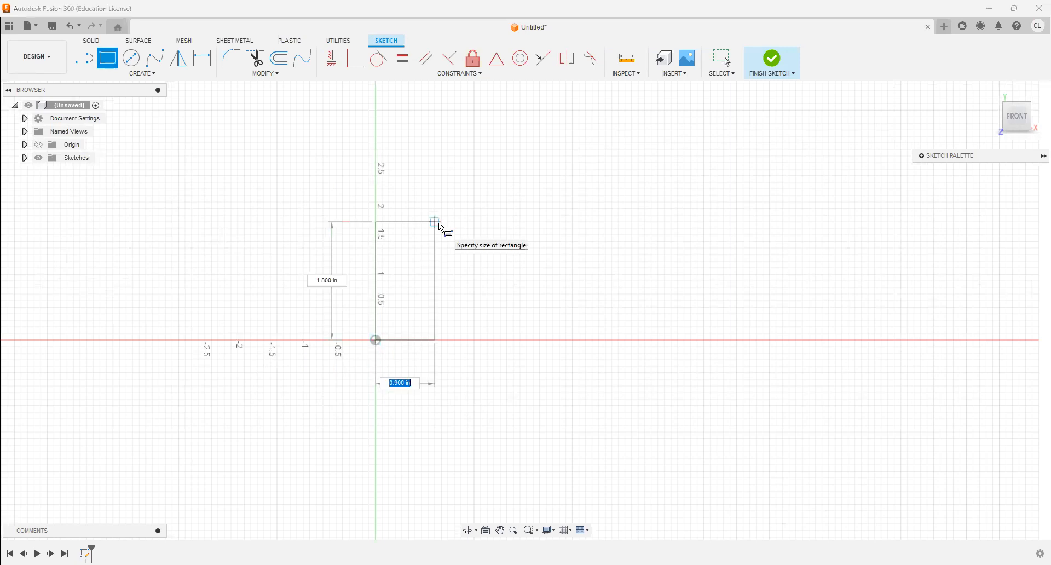
{"action": "key", "text": "BackSpace"}
{"action": "key", "text": "Tab"}
{"action": "key", "text": "BackSpace"}
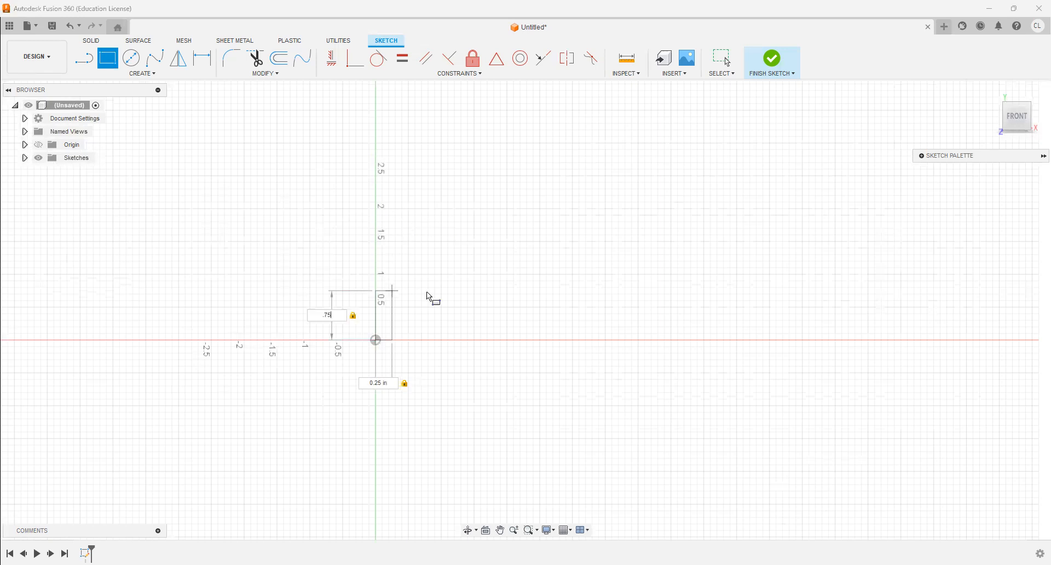
{"action": "key", "text": "Return"}
{"action": "scroll", "coordinate": [419, 305], "scroll_direction": "up", "scroll_amount": 3}
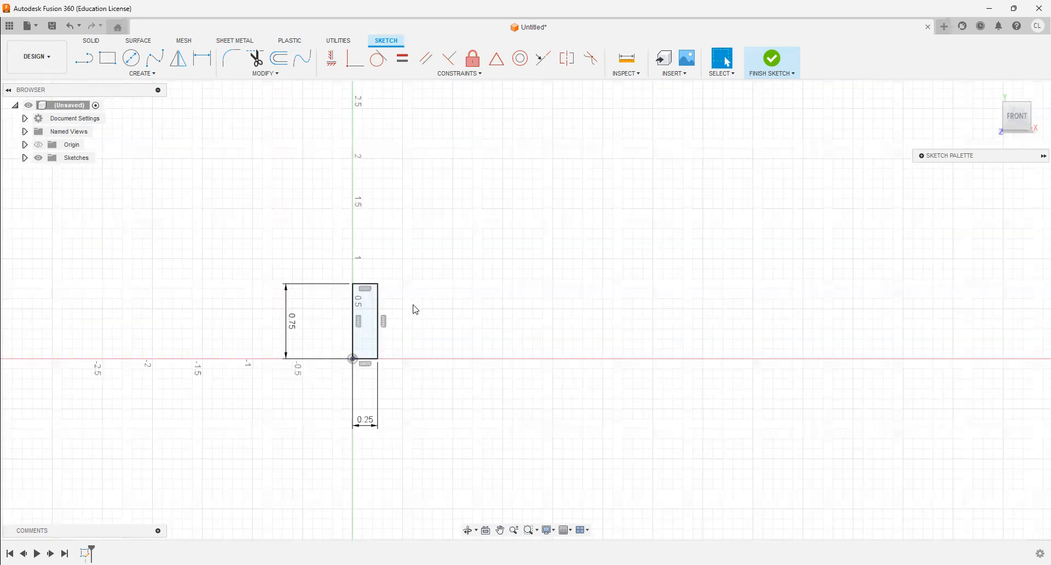
{"action": "scroll", "coordinate": [416, 310], "scroll_direction": "up", "scroll_amount": 1}
{"action": "scroll", "coordinate": [412, 301], "scroll_direction": "up", "scroll_amount": 1}
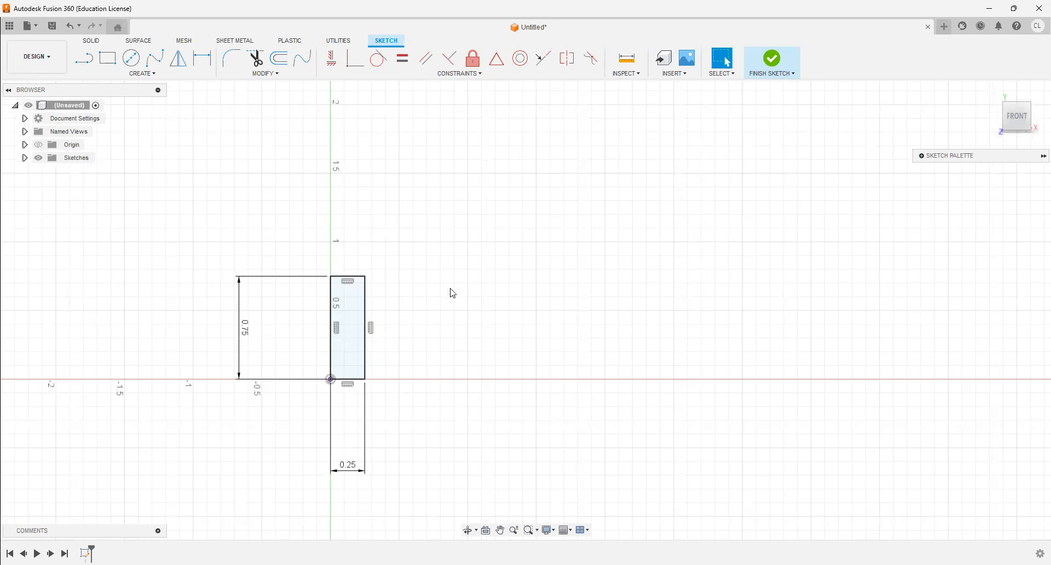
Sketch a second, freehand rectangle about 2.05 in to the right of the first one.
{"action": "left_click", "coordinate": [108, 58]}
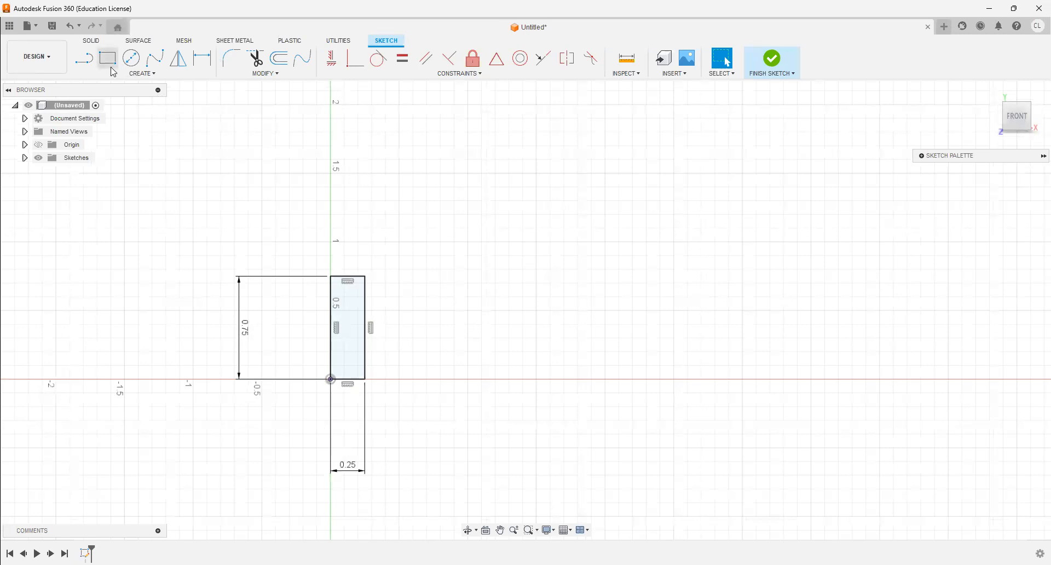
{"action": "left_click", "coordinate": [647, 270]}
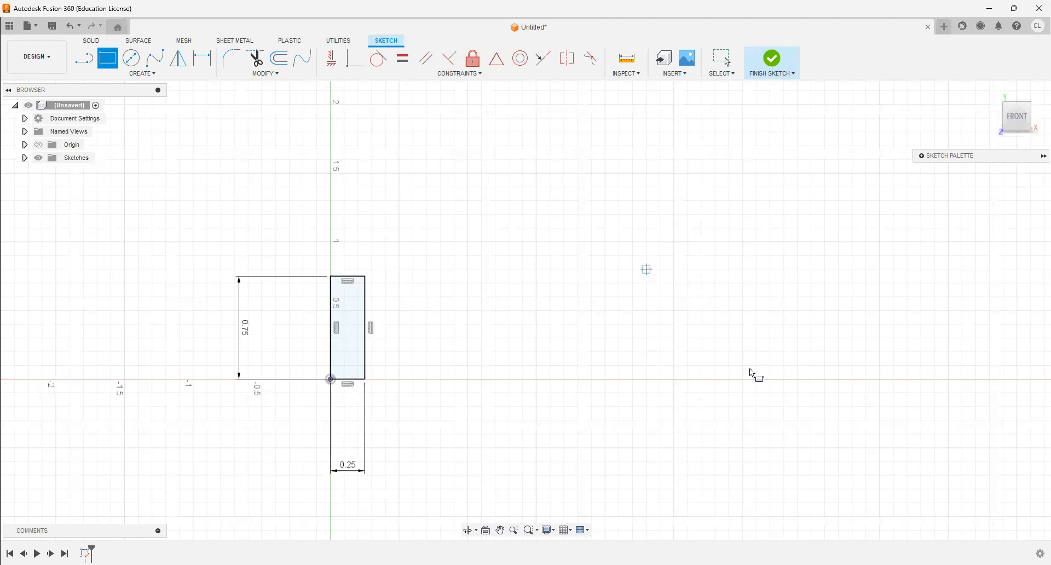
{"action": "left_click", "coordinate": [729, 366]}
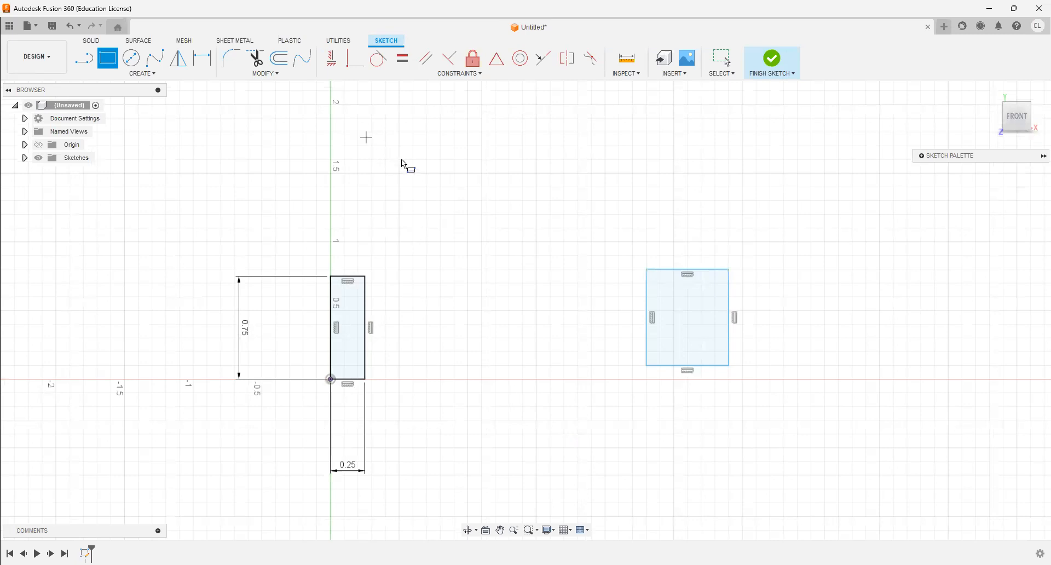
{"action": "right_click", "coordinate": [366, 163]}
{"action": "left_click", "coordinate": [320, 140]}
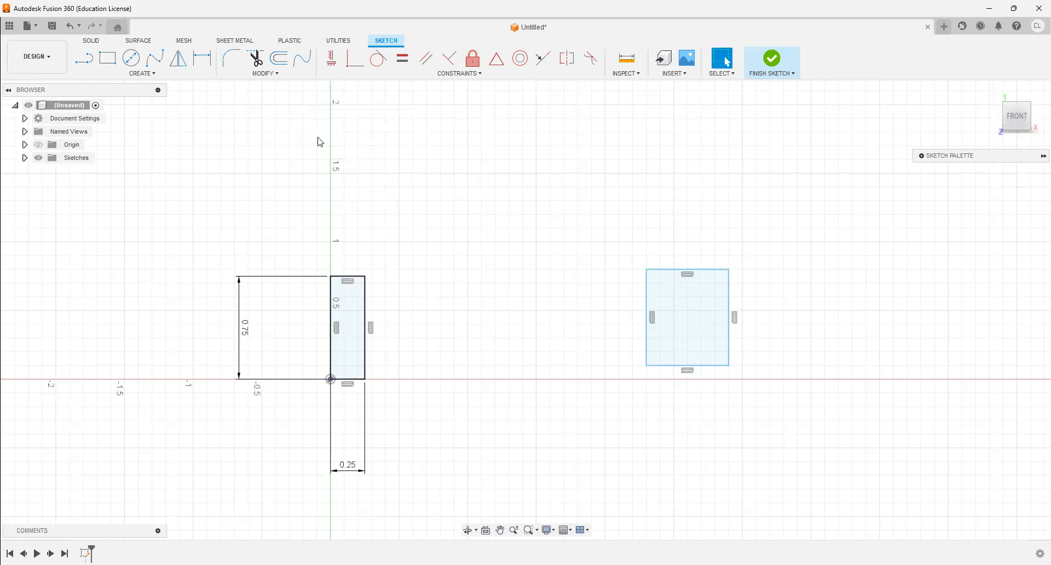
Dimension the horizontal gap between the two rectangles' facing sides to 1.50 in.
{"action": "left_click", "coordinate": [202, 58]}
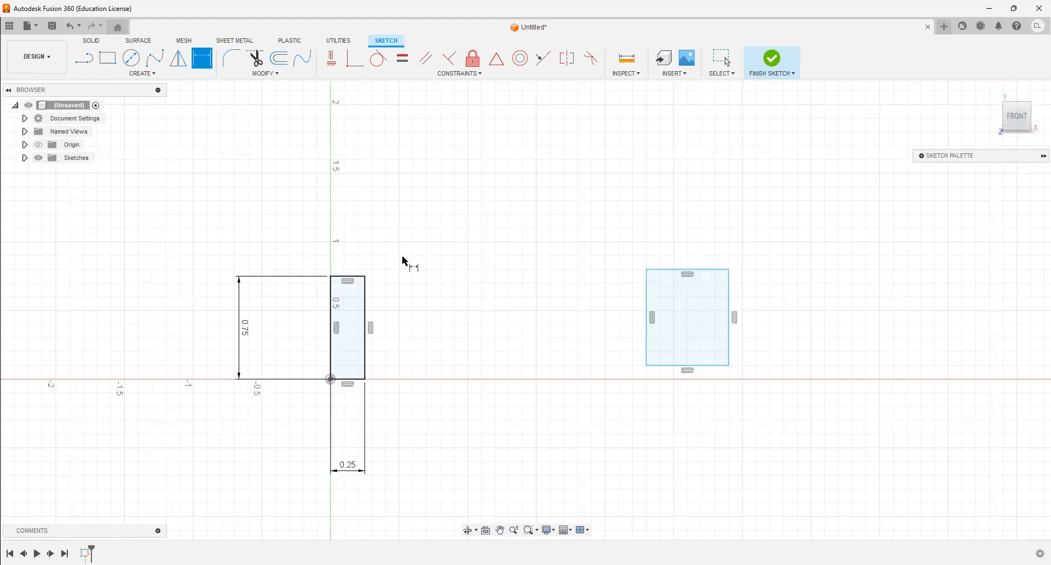
{"action": "left_click", "coordinate": [365, 277]}
{"action": "left_click", "coordinate": [645, 268]}
{"action": "left_click", "coordinate": [499, 201]}
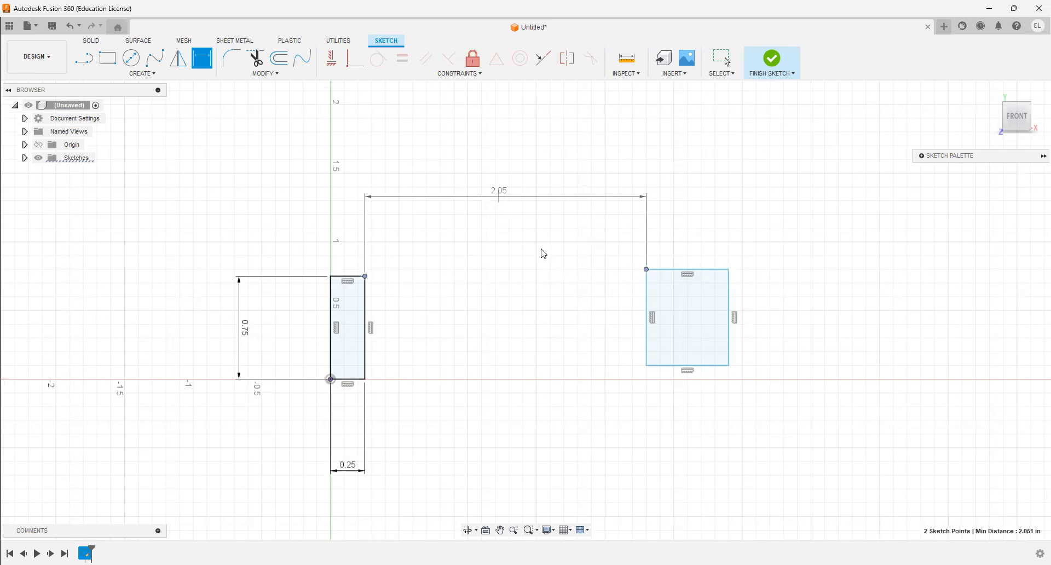
{"action": "type", "text": "1.50"}
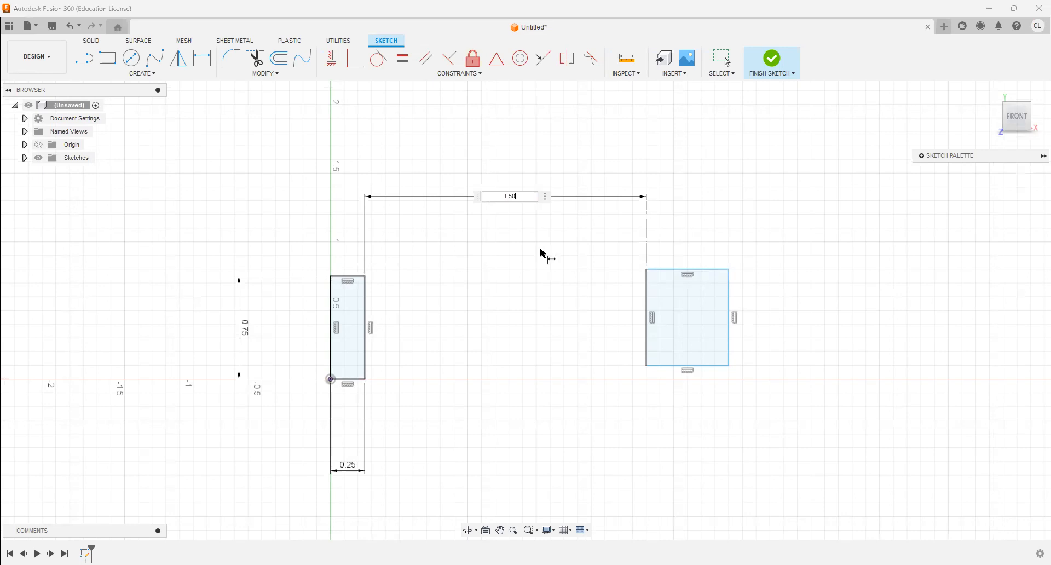
{"action": "key", "text": "Return"}
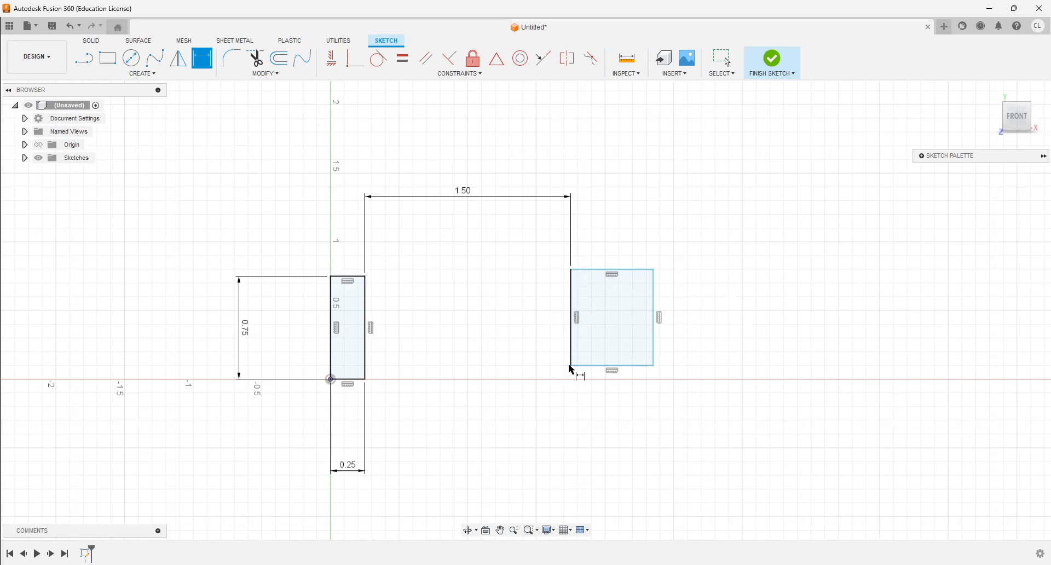
Dimension the second rectangle to 0.25 in wide and 0.75 in tall.
{"action": "left_click", "coordinate": [586, 273]}
{"action": "left_click", "coordinate": [612, 235]}
{"action": "type", "text": ".25"}
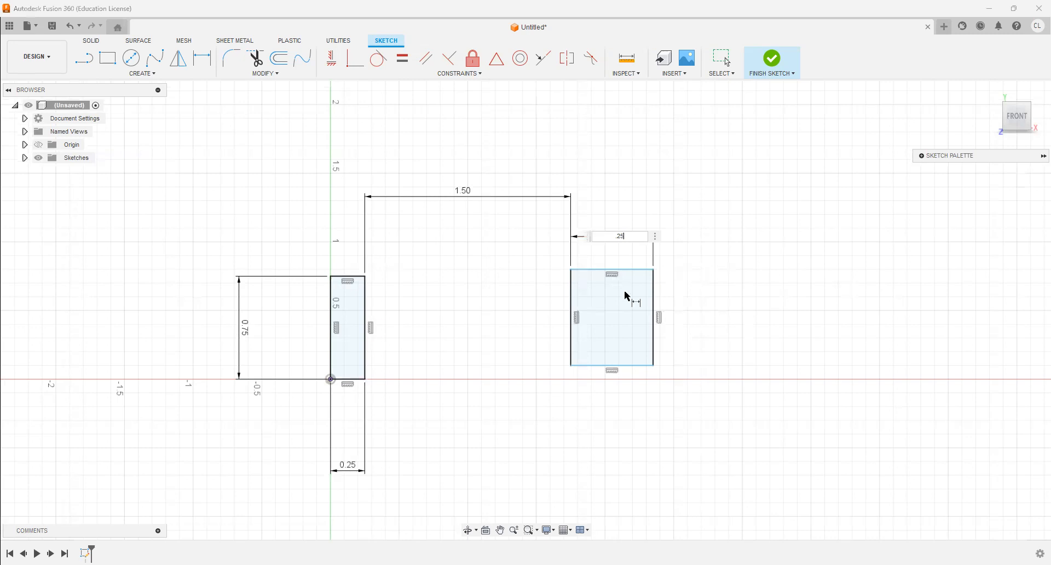
{"action": "key", "text": "Return"}
{"action": "left_click", "coordinate": [609, 305]}
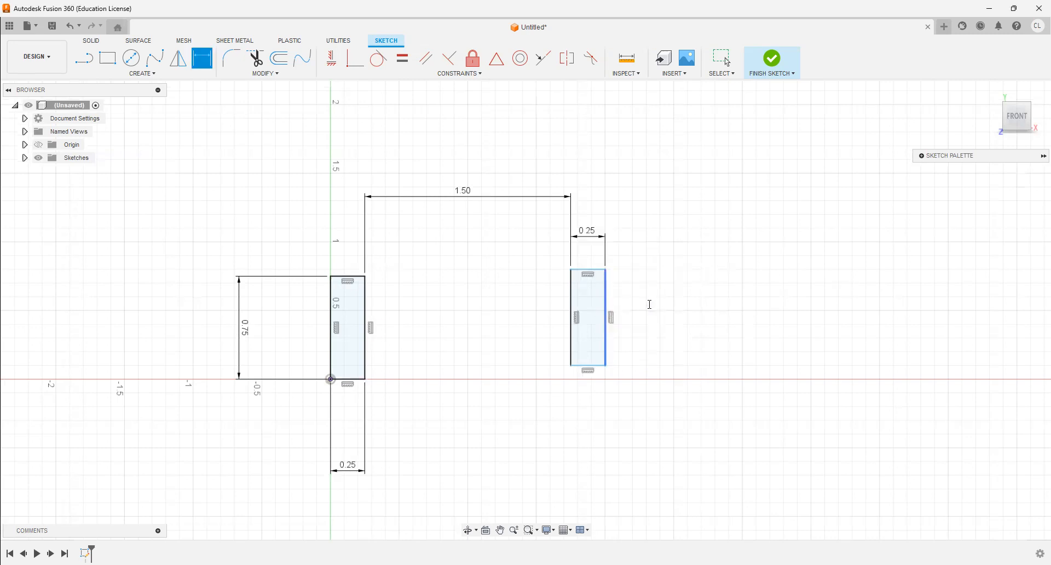
{"action": "left_click", "coordinate": [651, 305]}
{"action": "type", "text": ".75"}
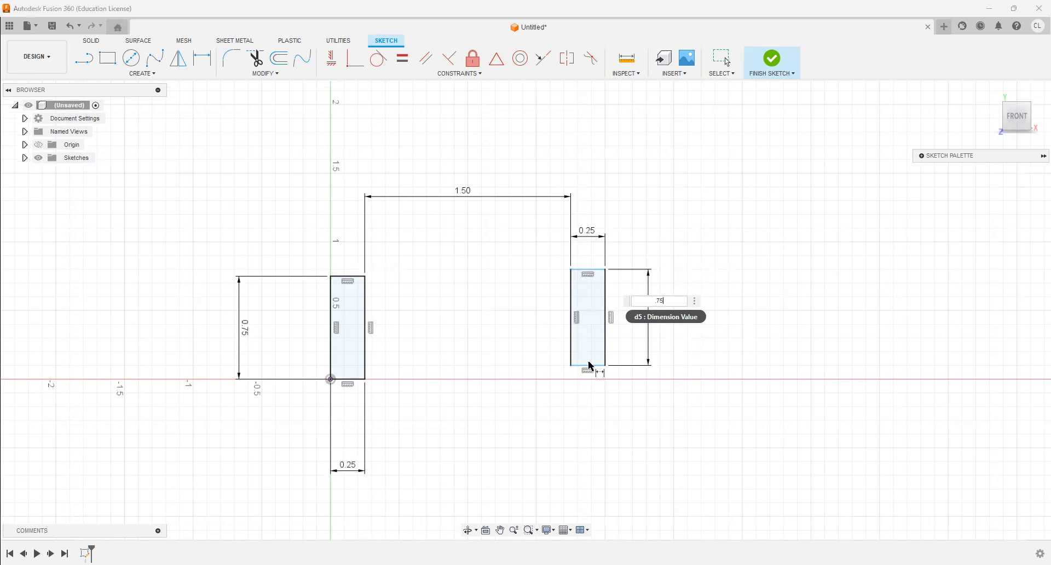
{"action": "key", "text": "Return"}
{"action": "right_click", "coordinate": [580, 147]}
{"action": "left_click", "coordinate": [529, 145]}
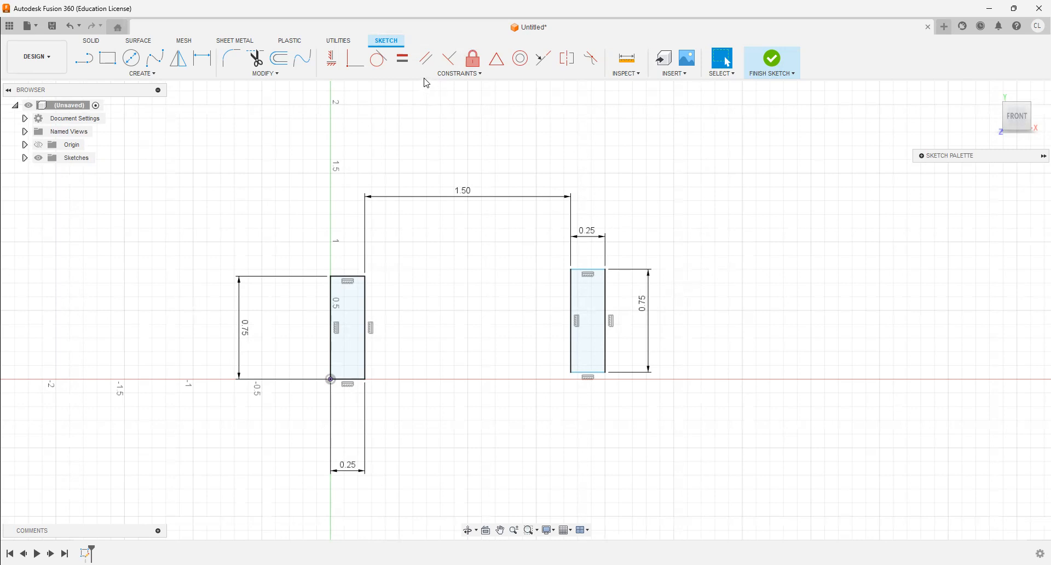
Try to apply an Equal constraint between the bottom edges of the two rectangles.
{"action": "left_click", "coordinate": [403, 59]}
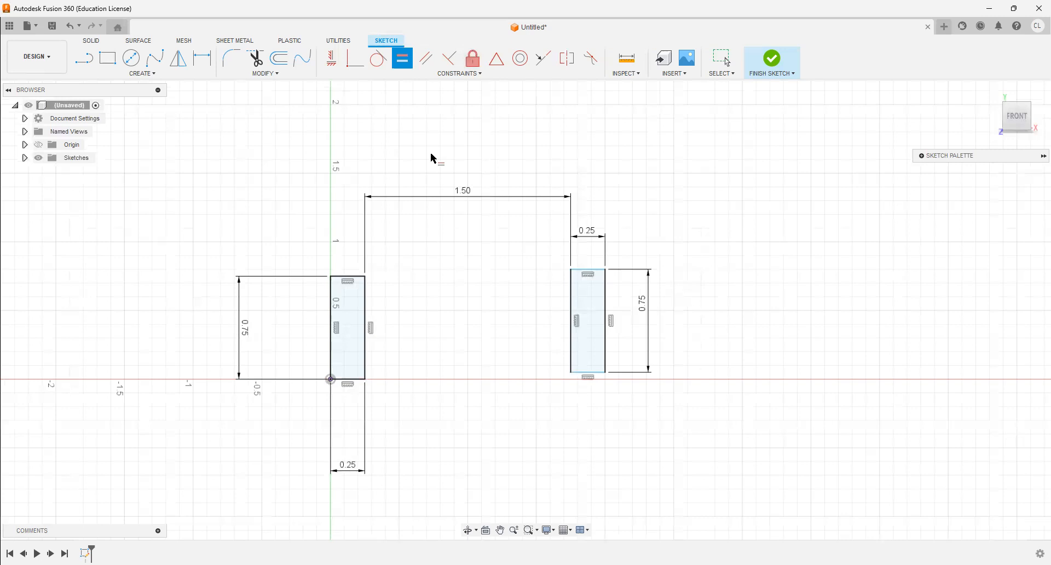
{"action": "left_click", "coordinate": [582, 374]}
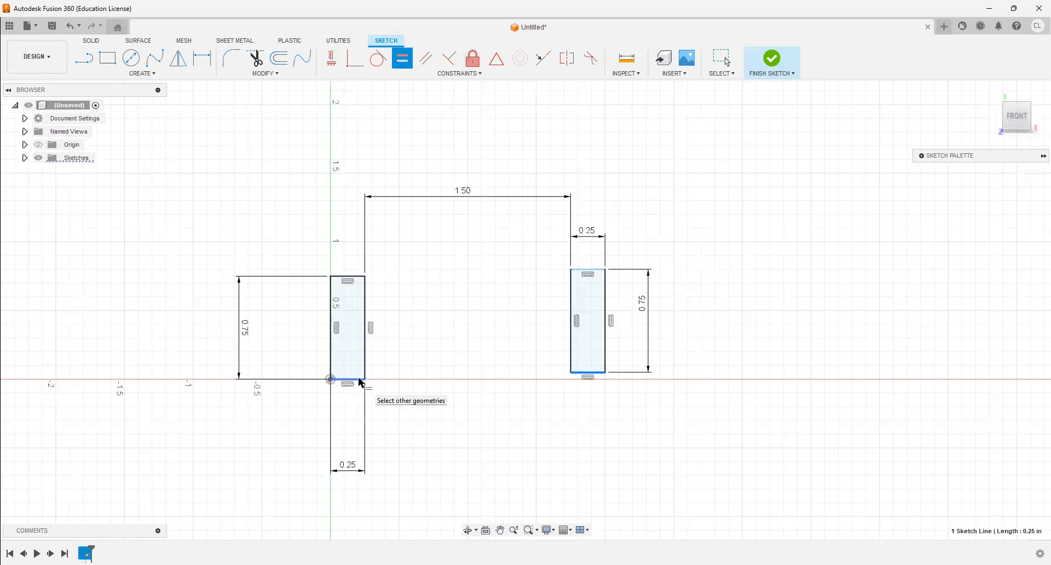
{"action": "left_click", "coordinate": [359, 378]}
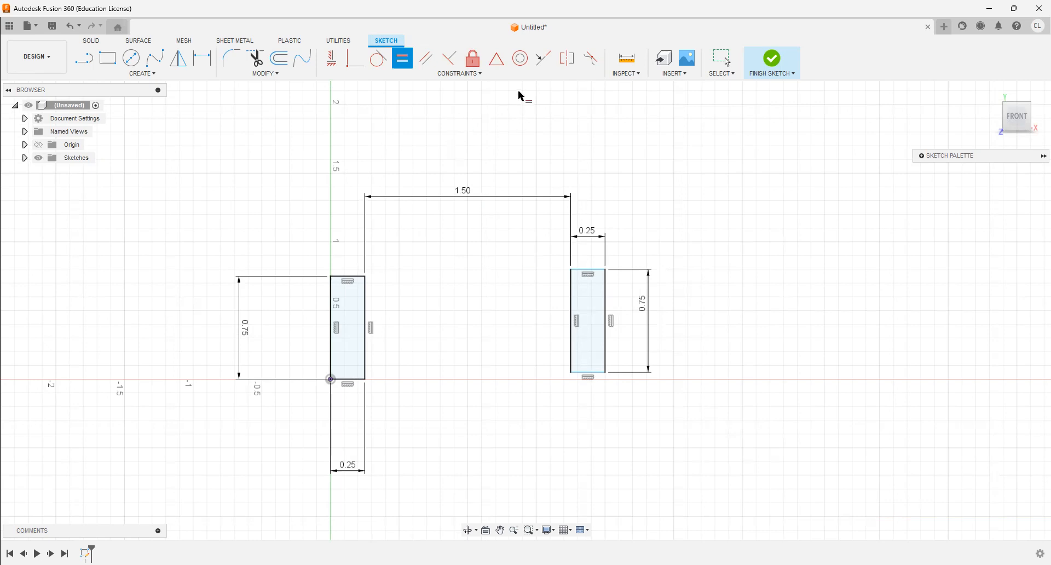
{"action": "key", "text": "Escape"}
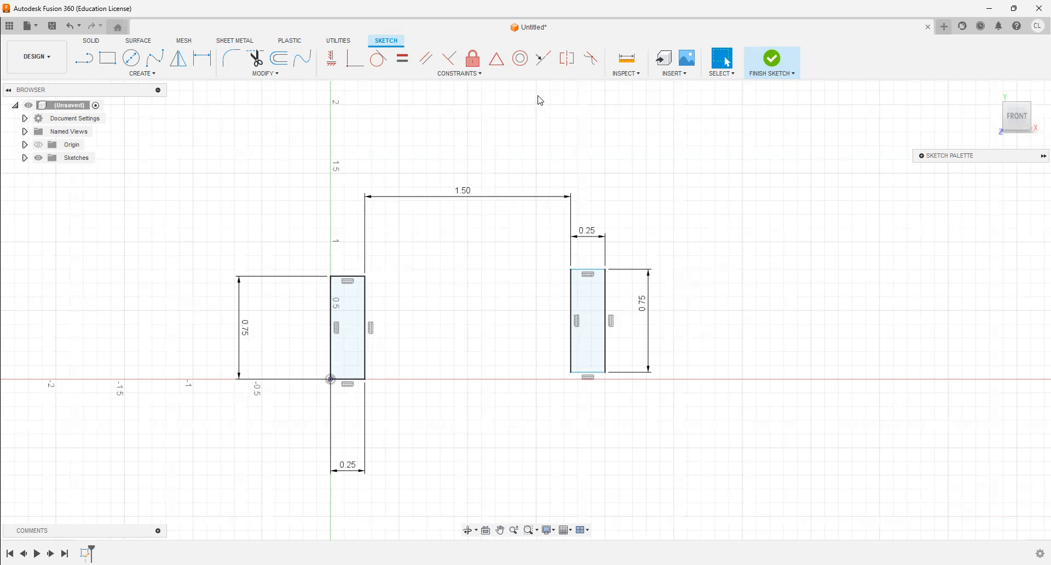
Align the bottom edges of both rectangles with a Collinear constraint and finish the sketch.
{"action": "left_click", "coordinate": [542, 66]}
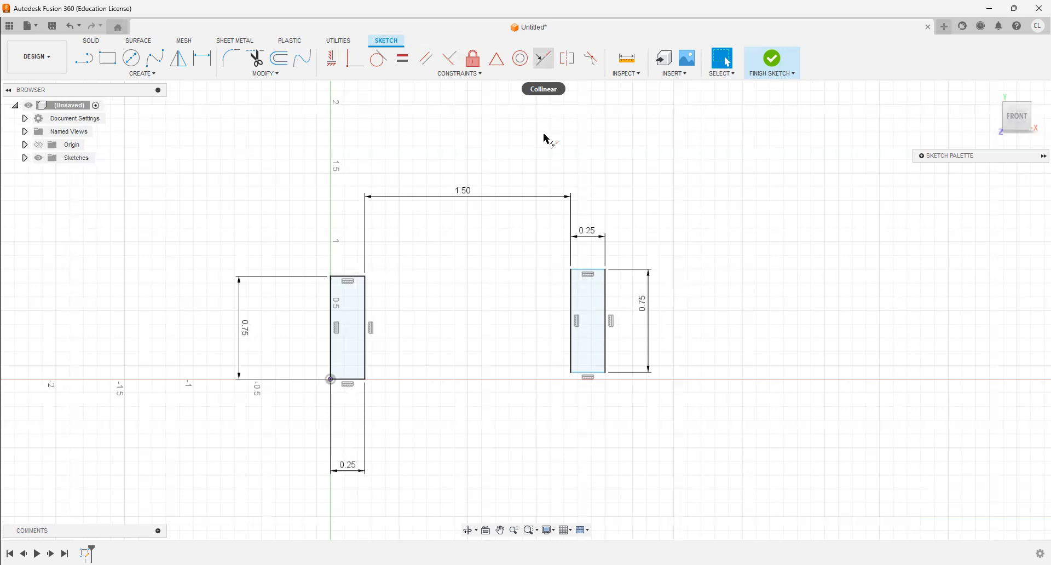
{"action": "left_click", "coordinate": [596, 377]}
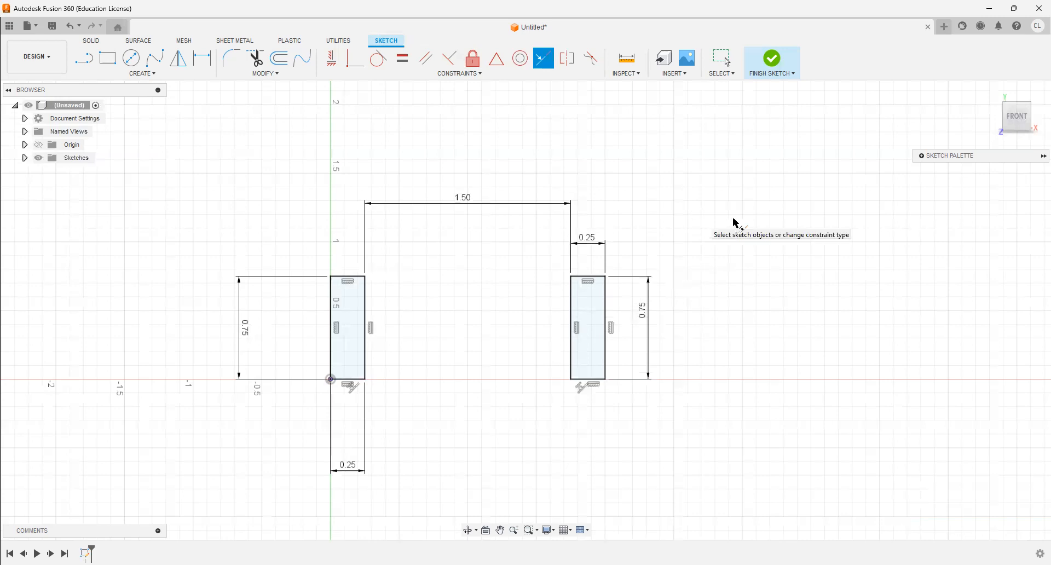
{"action": "left_click", "coordinate": [773, 60]}
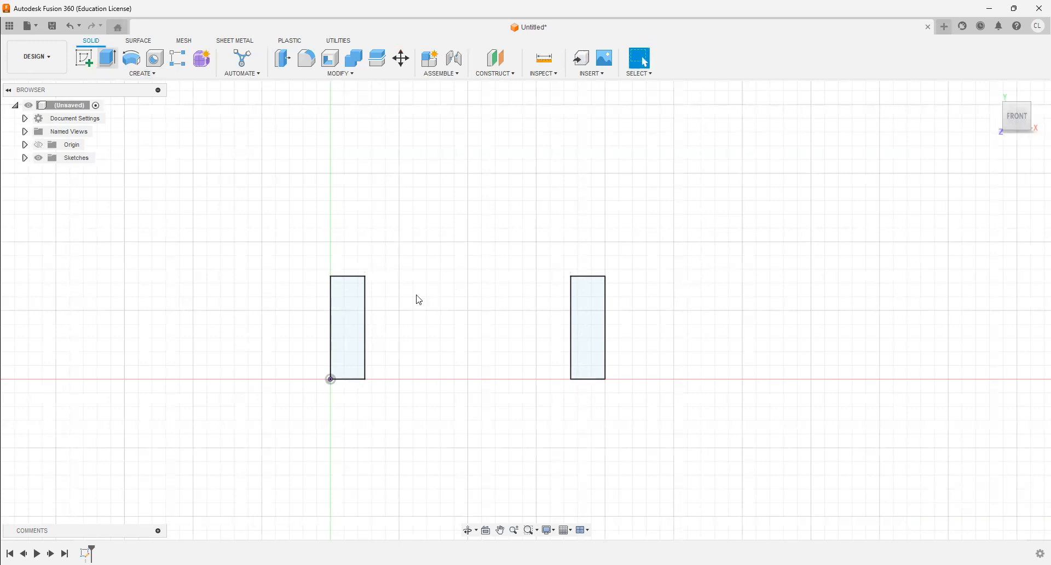
Extrude both rectangle profiles by -1.25 in as new bodies.
{"action": "key", "text": "e"}
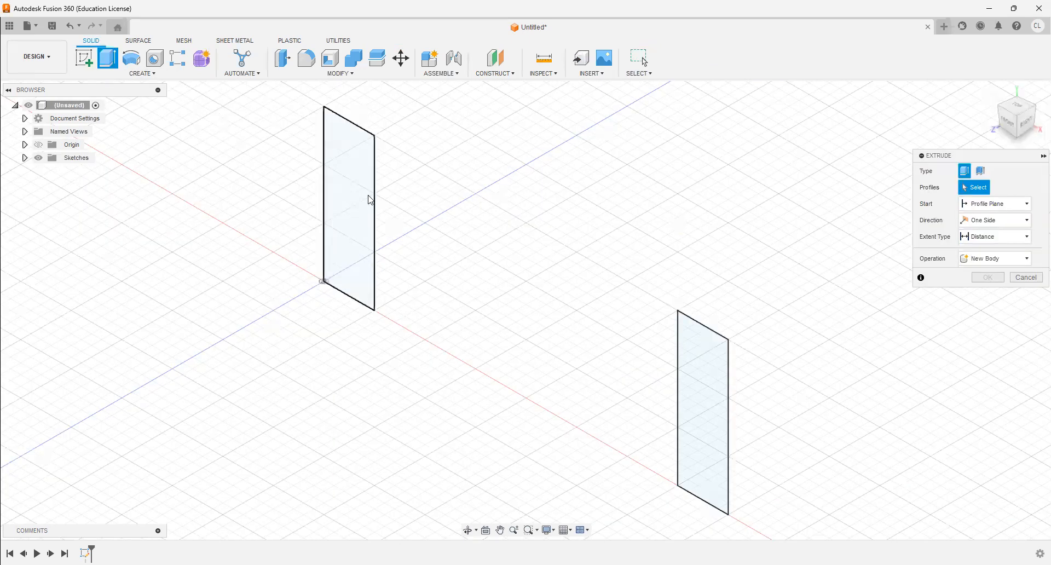
{"action": "left_click", "coordinate": [681, 410]}
{"action": "type", "text": "-1.25"}
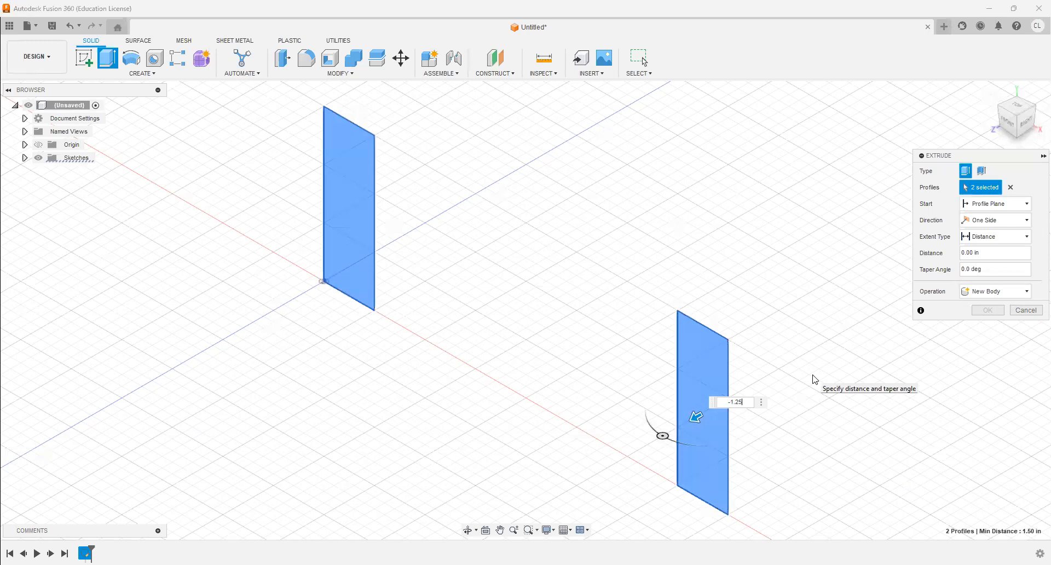
{"action": "key", "text": "Return"}
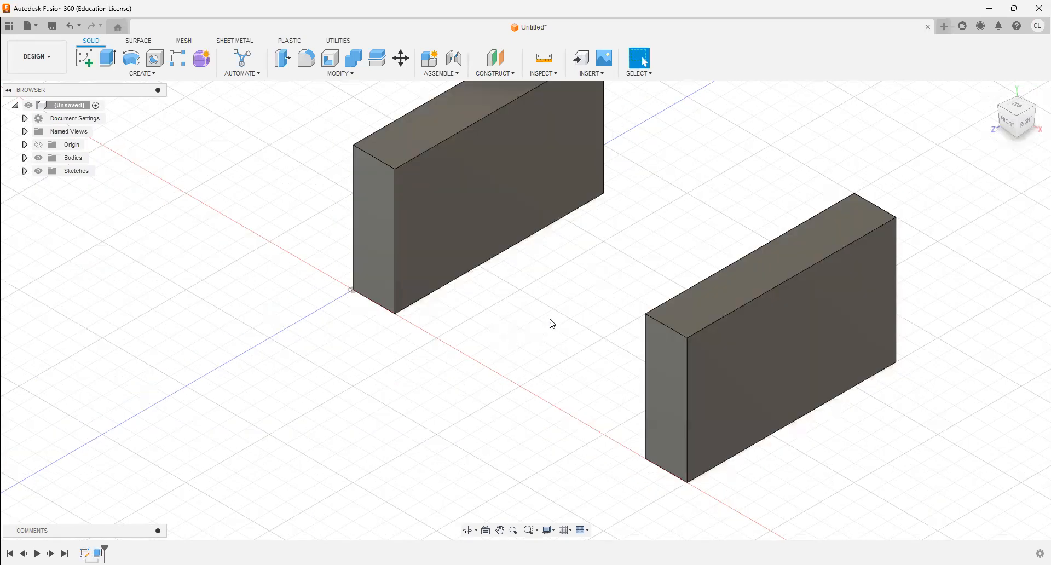
{"action": "middle_click_drag", "start_coordinate": [416, 355], "coordinate": [423, 363]}
{"action": "scroll", "coordinate": [424, 363], "scroll_direction": "down", "scroll_amount": 2}
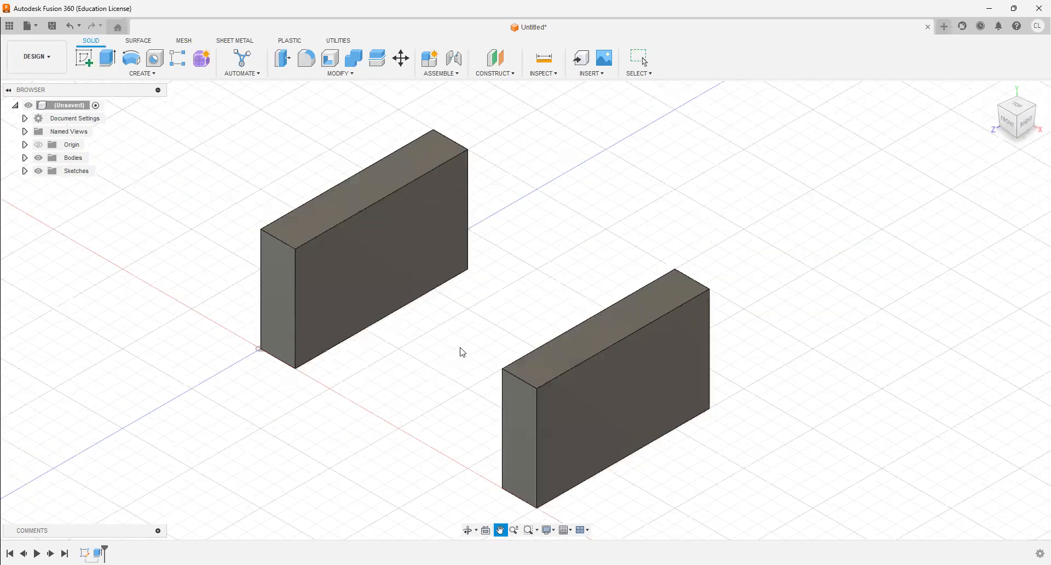
{"action": "scroll", "coordinate": [458, 361], "scroll_direction": "down", "scroll_amount": 1}
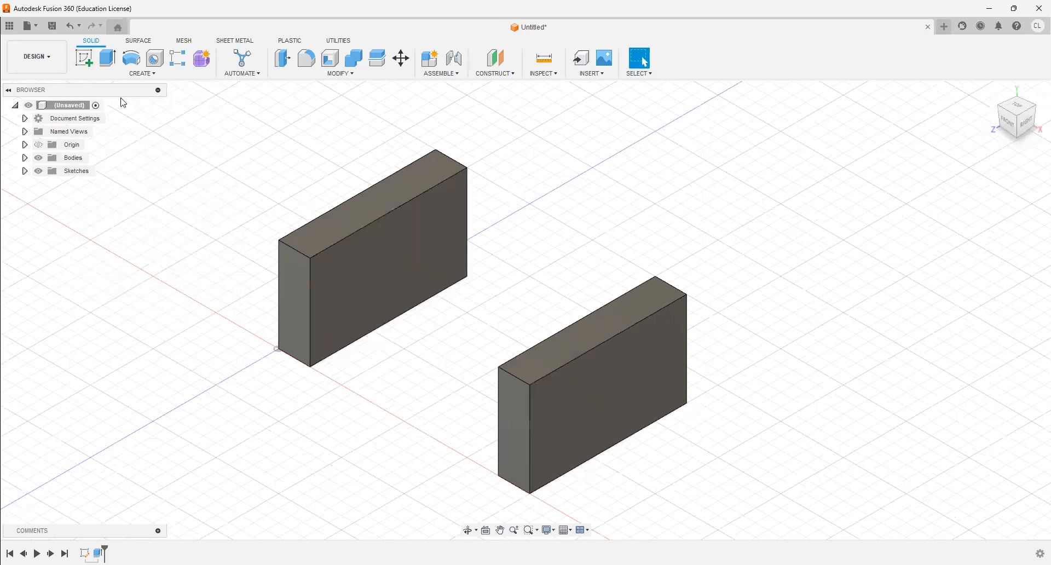
Sketch a rectangle about 0.24 in tall on the horizontal ground plane, in the gap between the two blocks.
{"action": "left_click", "coordinate": [88, 66]}
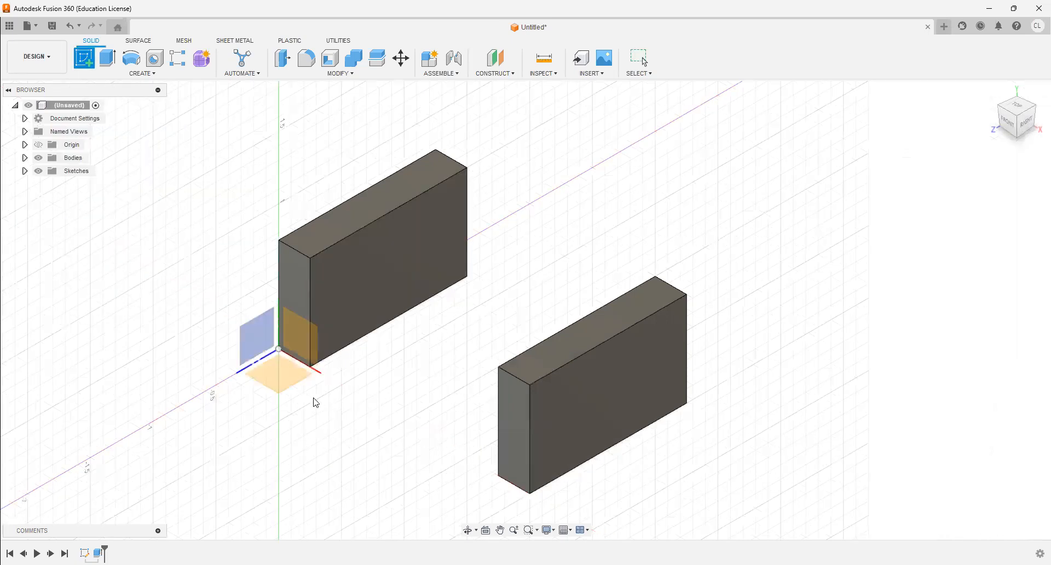
{"action": "left_click", "coordinate": [283, 388]}
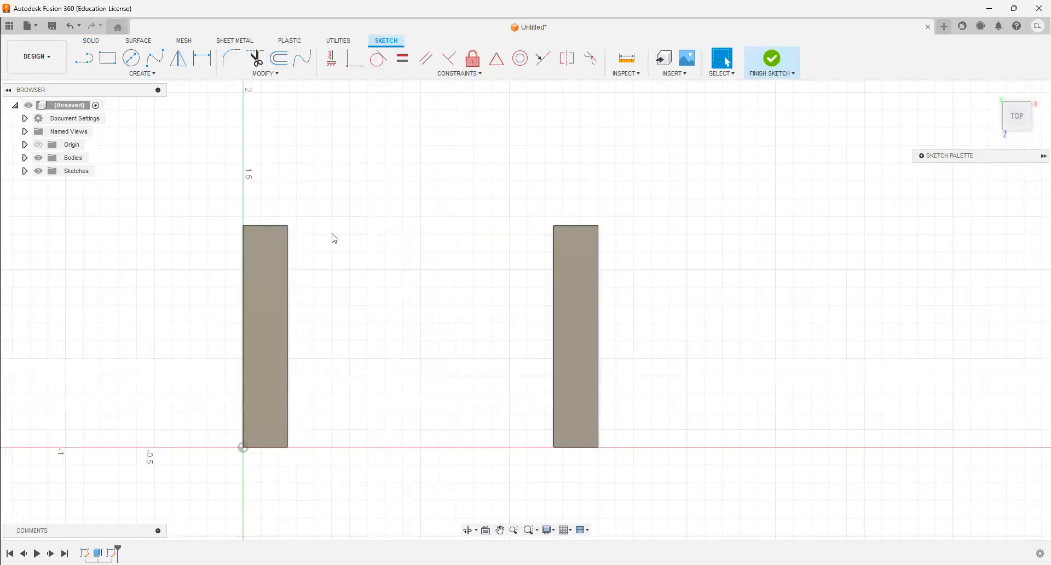
{"action": "left_click", "coordinate": [109, 65]}
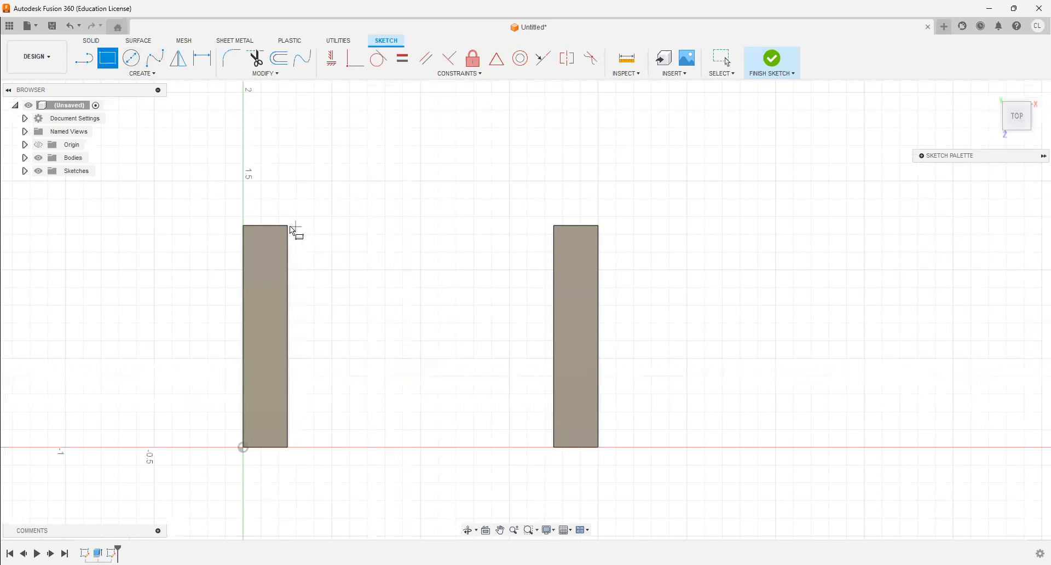
{"action": "scroll", "coordinate": [288, 225], "scroll_direction": "up", "scroll_amount": 4}
{"action": "left_click", "coordinate": [426, 252]}
{"action": "left_click", "coordinate": [623, 348]}
{"action": "scroll", "coordinate": [652, 356], "scroll_direction": "down", "scroll_amount": 4}
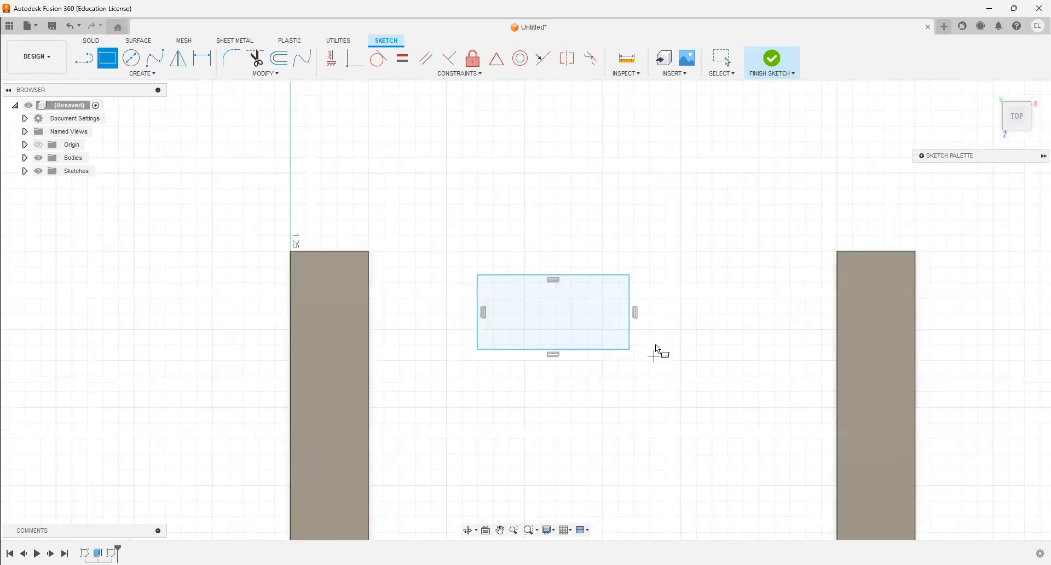
Dimension the rectangle between the blocks to 1 in tall and 1.50 in wide.
{"action": "left_click", "coordinate": [202, 59]}
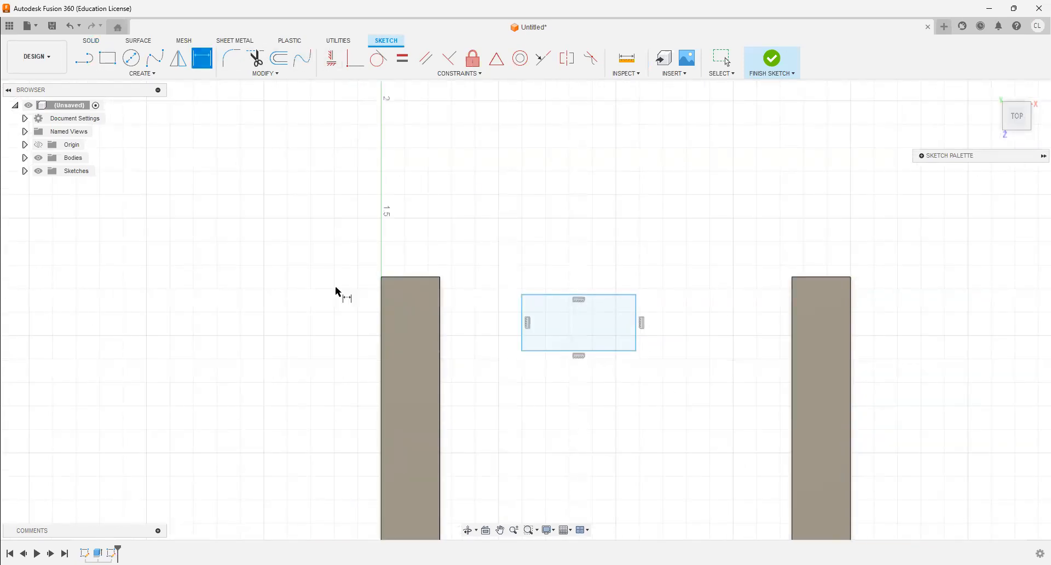
{"action": "left_click", "coordinate": [522, 324]}
{"action": "left_click", "coordinate": [491, 325]}
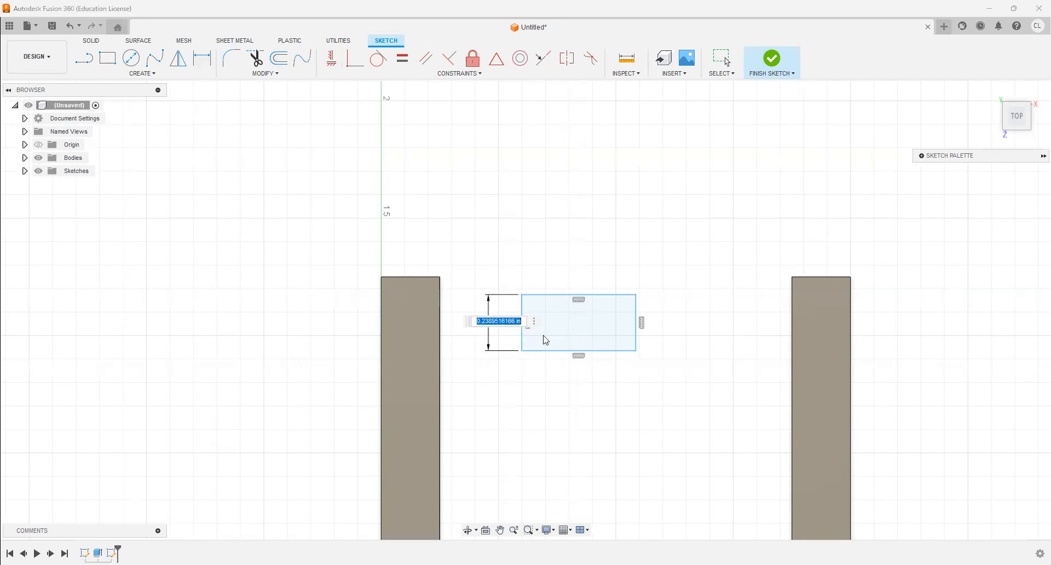
{"action": "type", "text": "1"}
{"action": "key", "text": "Return"}
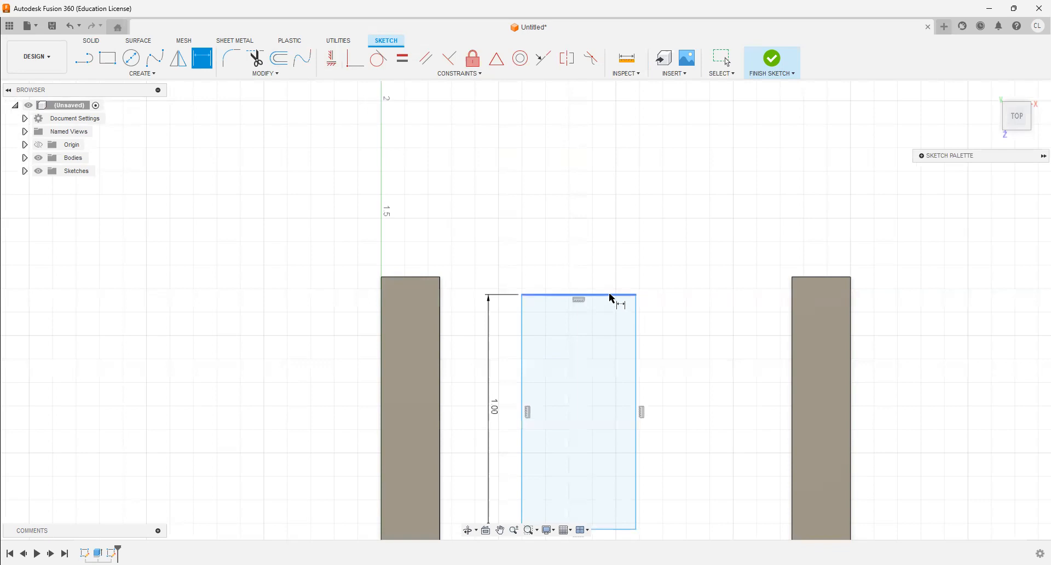
{"action": "left_click", "coordinate": [609, 294]}
{"action": "left_click", "coordinate": [596, 215]}
{"action": "type", "text": "1.50"}
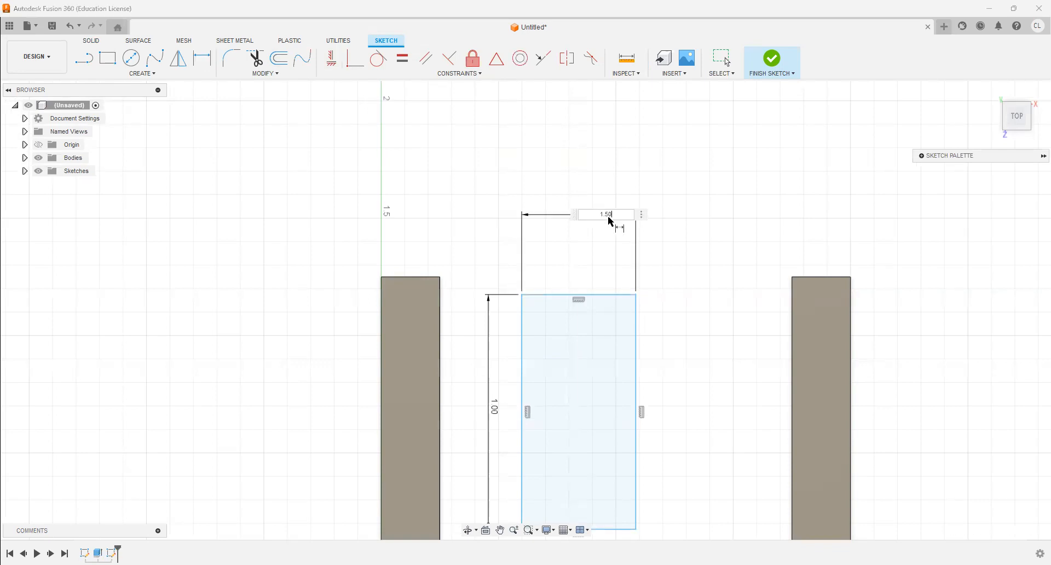
{"action": "key", "text": "Return"}
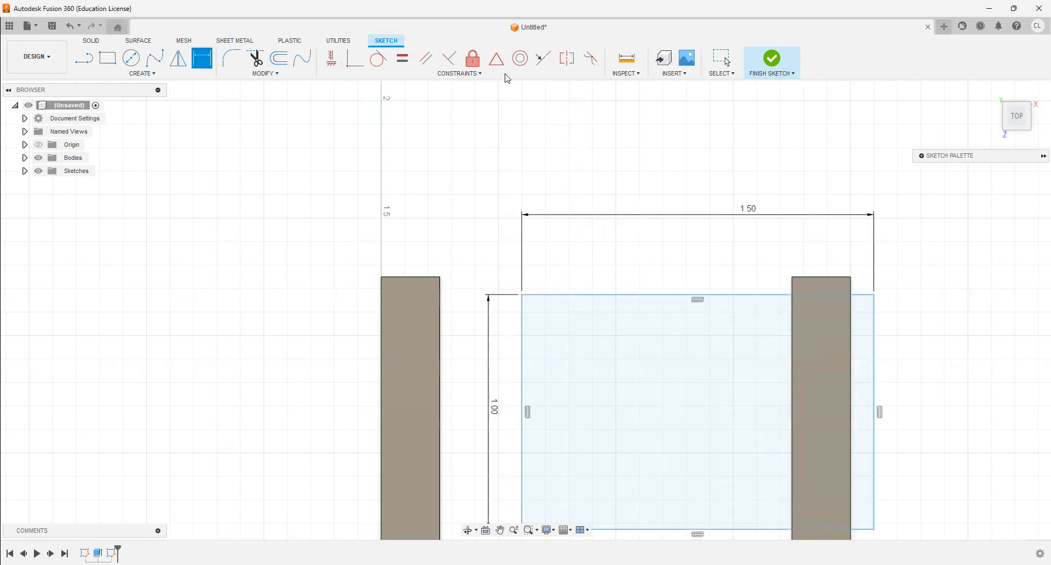
Align the rectangle with the first block's inner edge and the blocks' back edges using Collinear constraints, and finish the sketch.
{"action": "left_click", "coordinate": [541, 59]}
{"action": "left_click", "coordinate": [523, 347]}
{"action": "left_click", "coordinate": [446, 331]}
{"action": "left_click", "coordinate": [752, 295]}
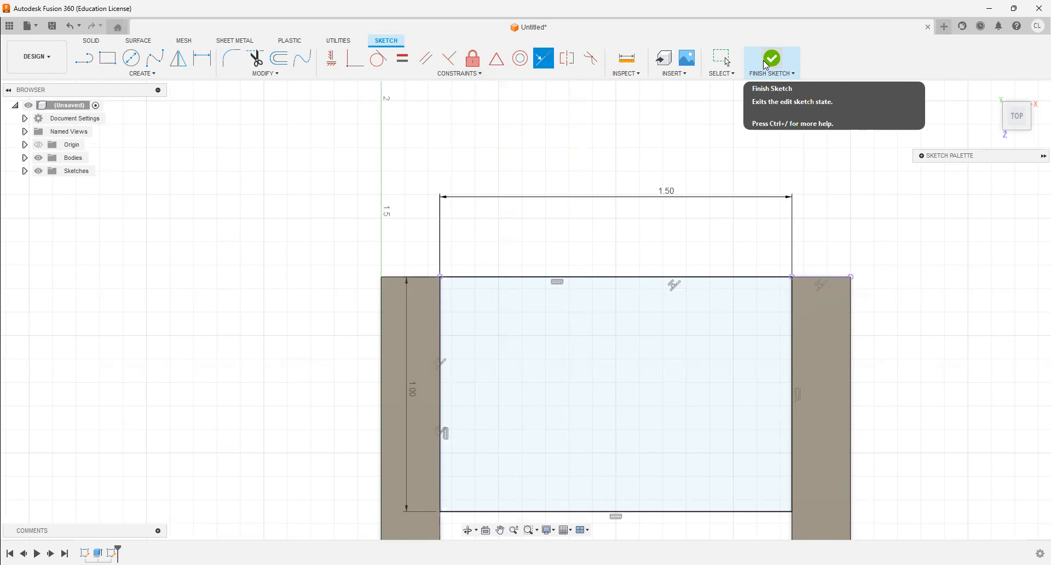
{"action": "left_click", "coordinate": [764, 62]}
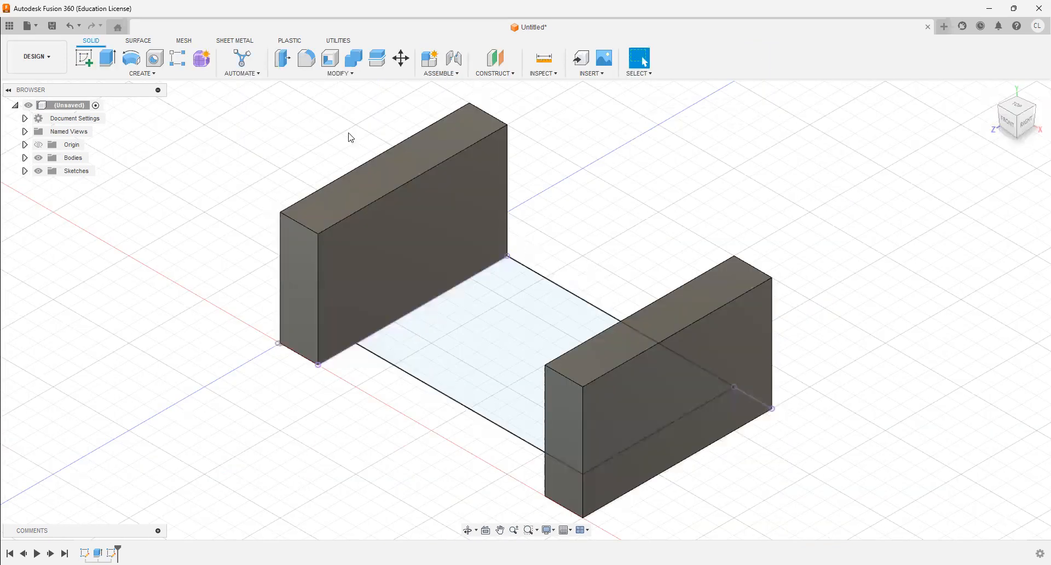
Extrude the rectangle between the blocks upward by 0.25 in as a new body.
{"action": "left_click", "coordinate": [112, 60]}
{"action": "type", "text": ".25"}
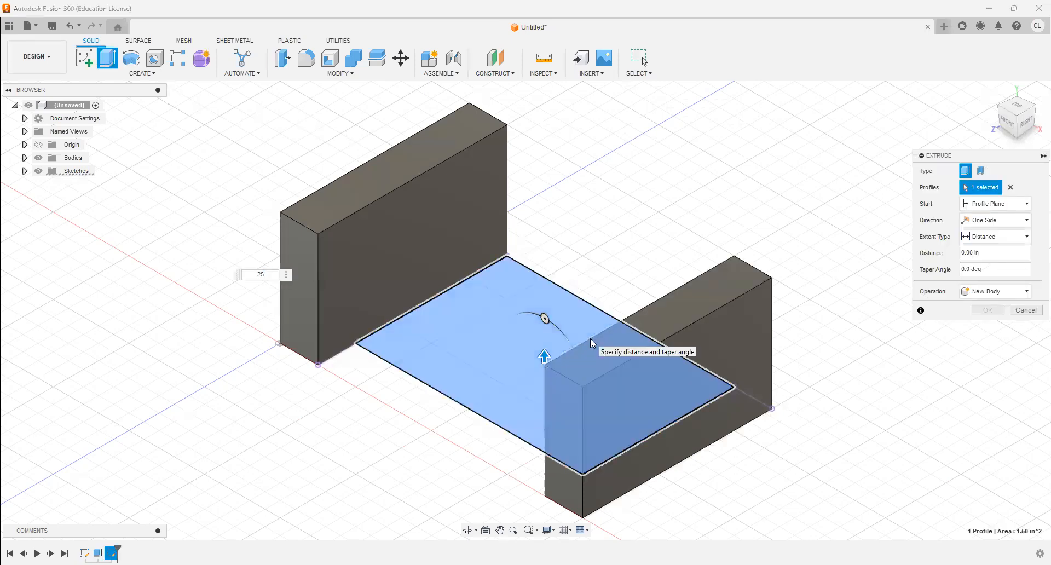
{"action": "key", "text": "Return"}
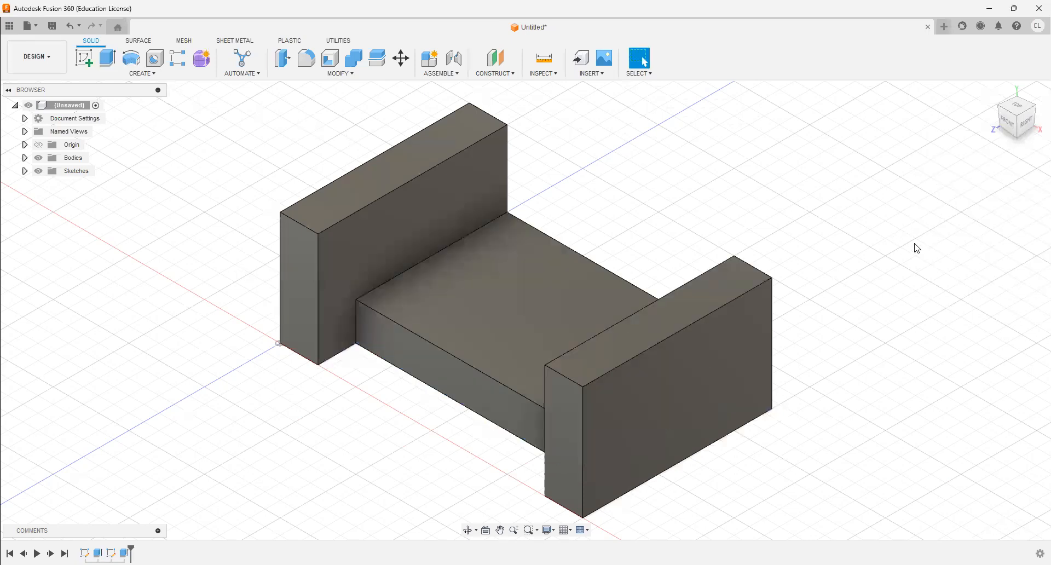
Save the design under the name Isometric 1 in the IED 6 project.
{"action": "scroll", "coordinate": [835, 208], "scroll_direction": "down", "scroll_amount": 1}
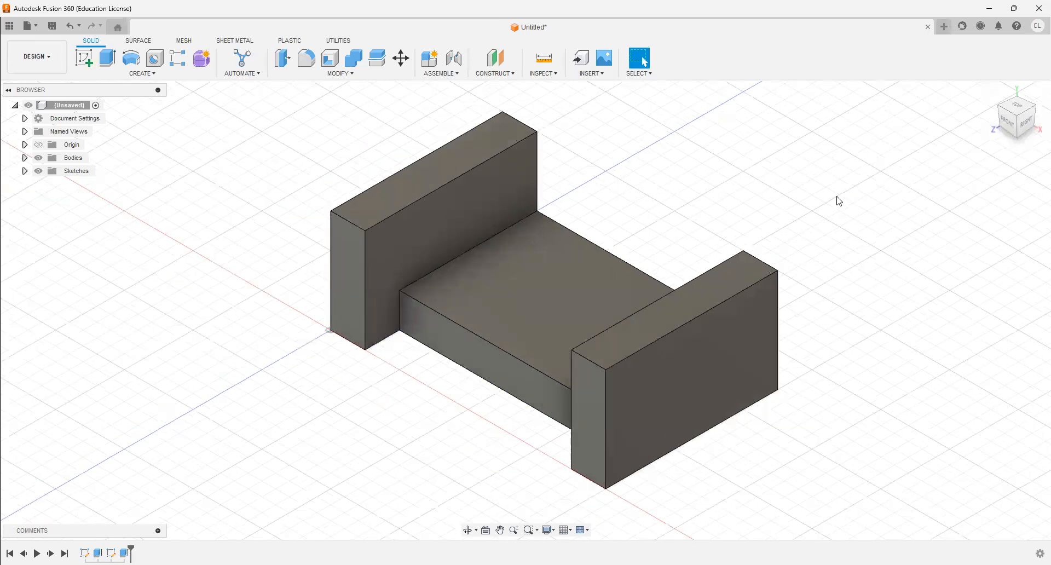
{"action": "left_click", "coordinate": [992, 91]}
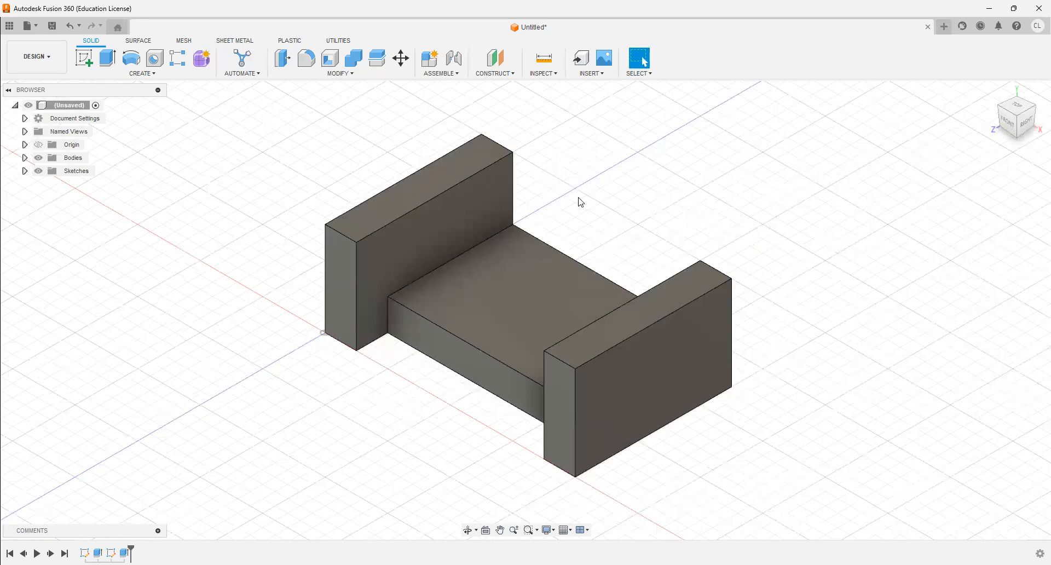
{"action": "left_click", "coordinate": [52, 25]}
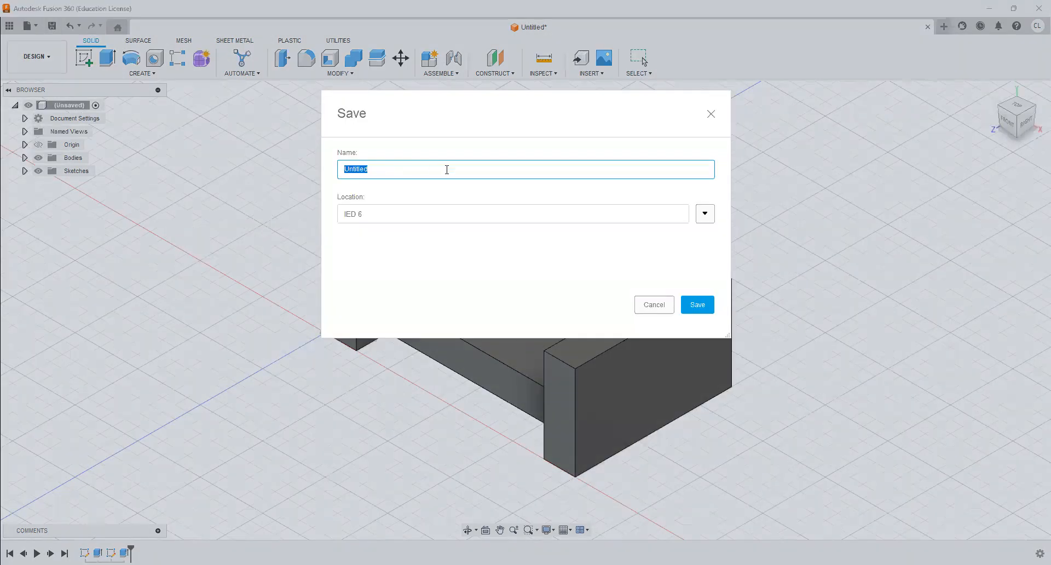
{"action": "type", "text": "Isometric 1"}
{"action": "left_click", "coordinate": [705, 214]}
{"action": "left_click", "coordinate": [683, 502]}
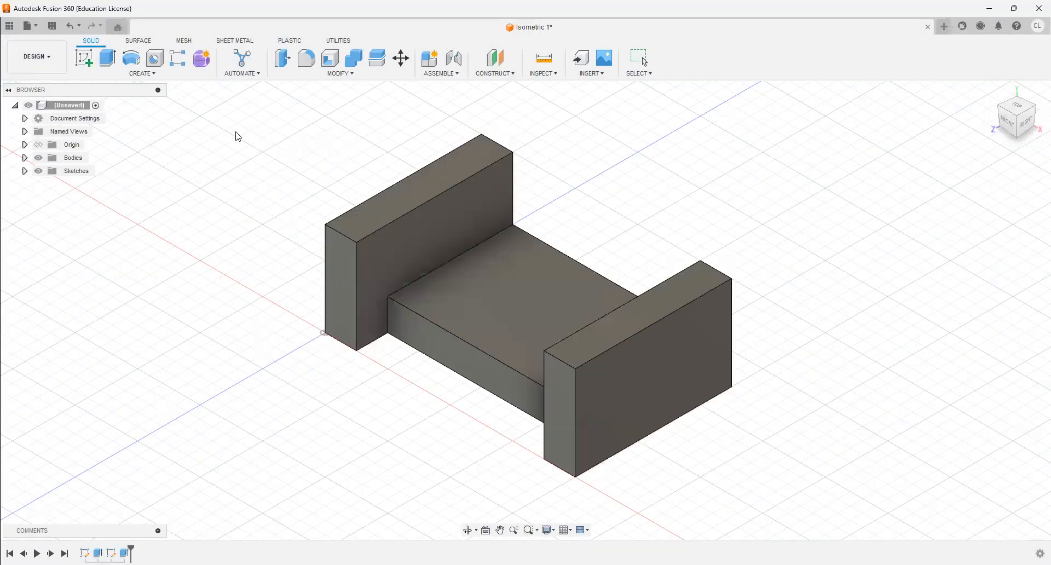
Create a new drawing of the full assembly from the design, using the custom Fusion drawing template.
{"action": "left_click", "coordinate": [43, 67]}
{"action": "mouse_move", "coordinate": [69, 200]}
{"action": "left_click", "coordinate": [112, 201]}
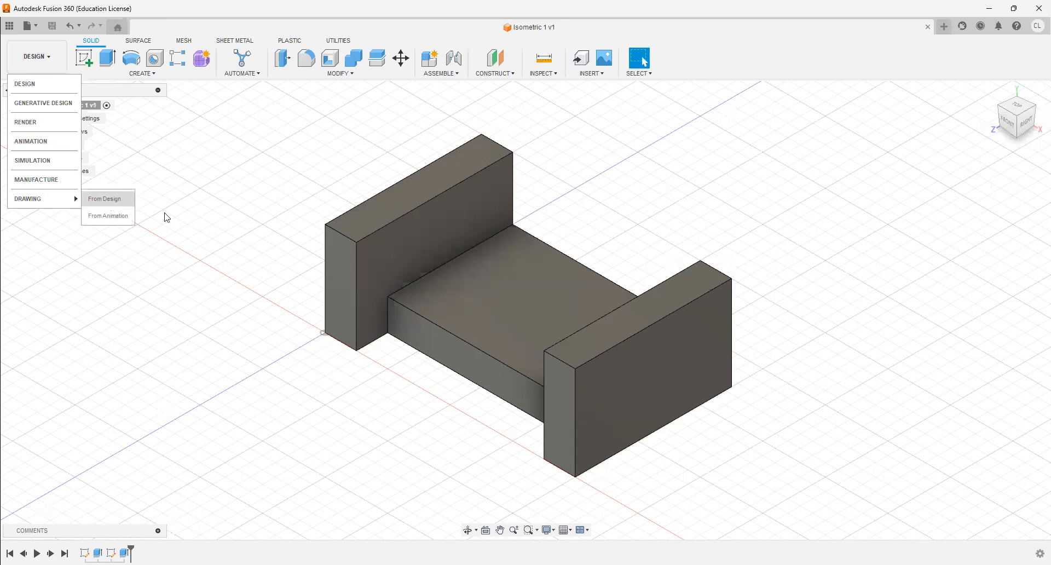
{"action": "left_click", "coordinate": [982, 237]}
{"action": "left_click", "coordinate": [972, 263]}
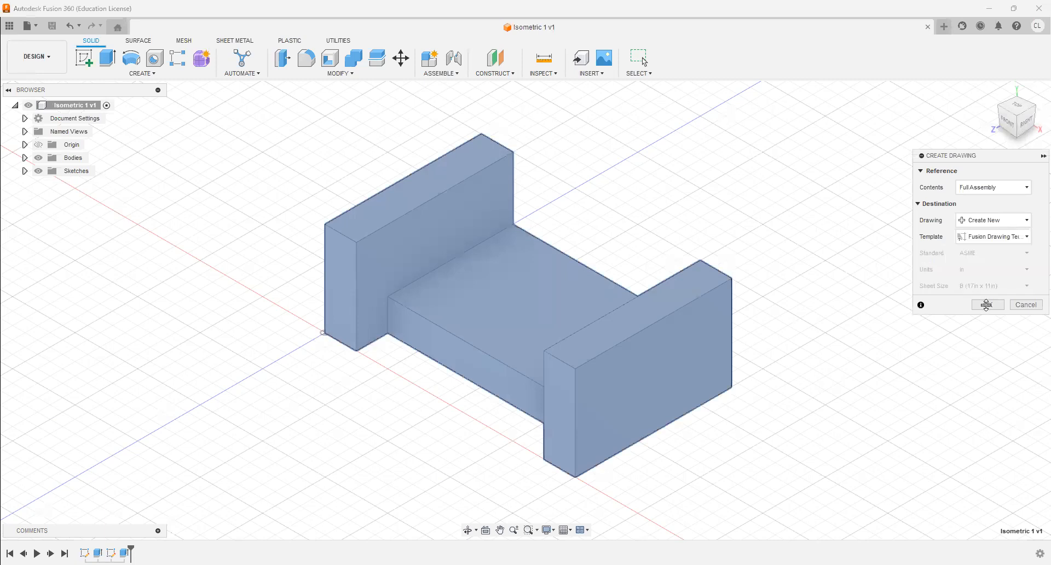
{"action": "left_click", "coordinate": [987, 305]}
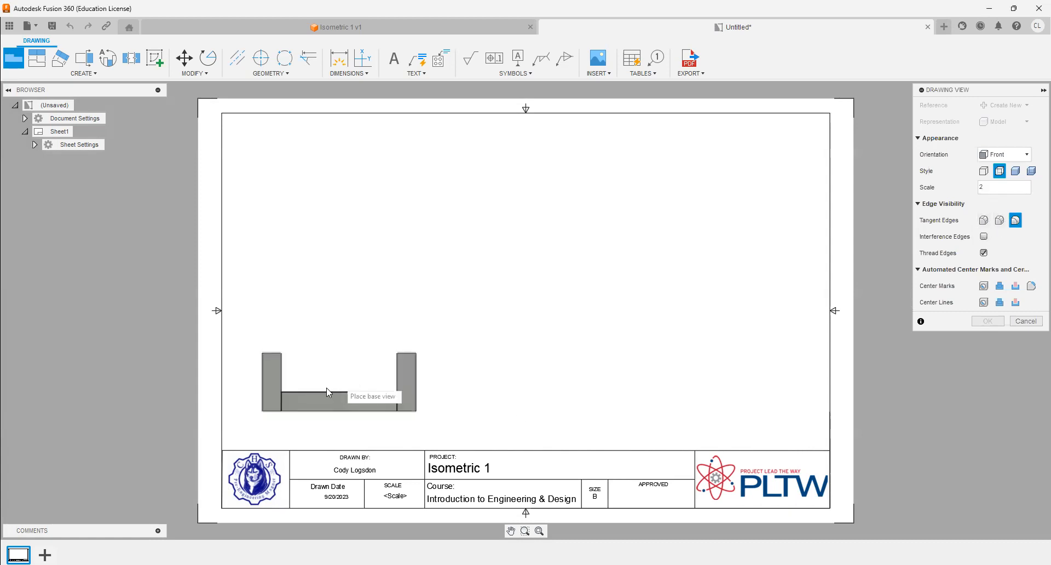
Place the front base view in the sheet's lower left area and project the top, right side and isometric views from it.
{"action": "left_click", "coordinate": [326, 394]}
{"action": "left_click", "coordinate": [987, 320]}
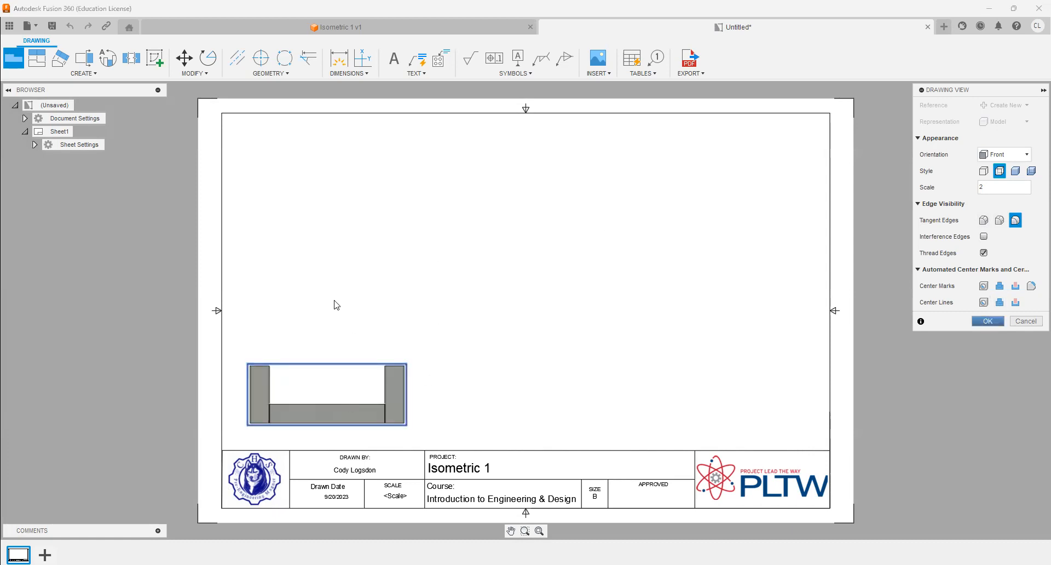
{"action": "left_click", "coordinate": [49, 64]}
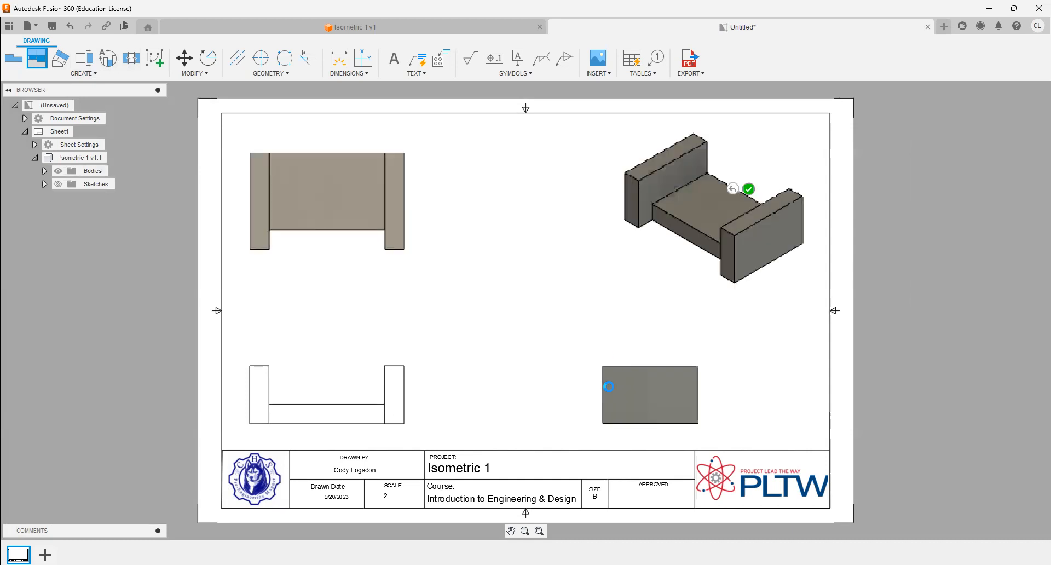
{"action": "left_click", "coordinate": [742, 188]}
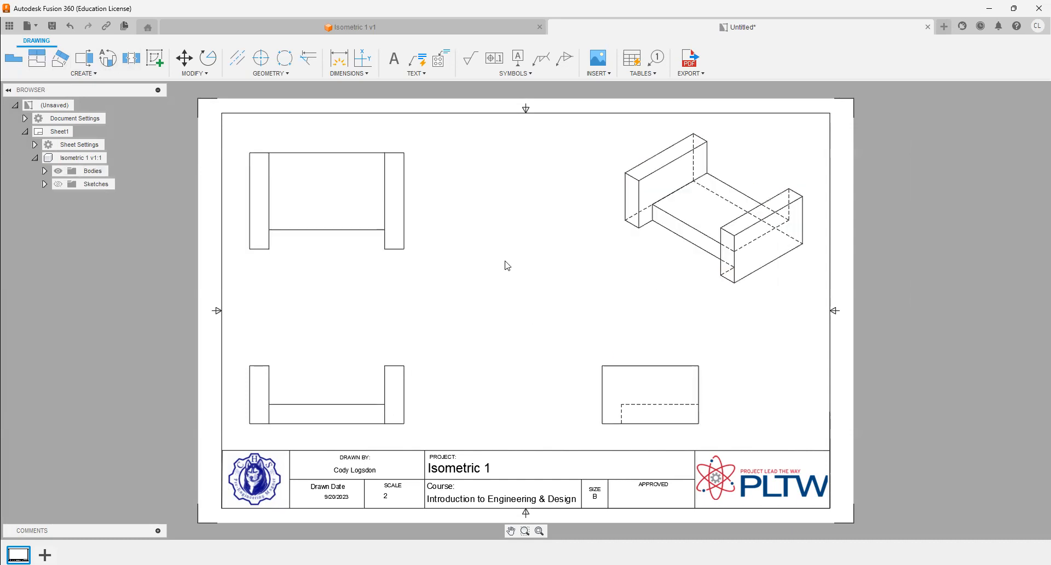
Change the isometric view's appearance to a shaded style.
{"action": "left_click", "coordinate": [681, 253]}
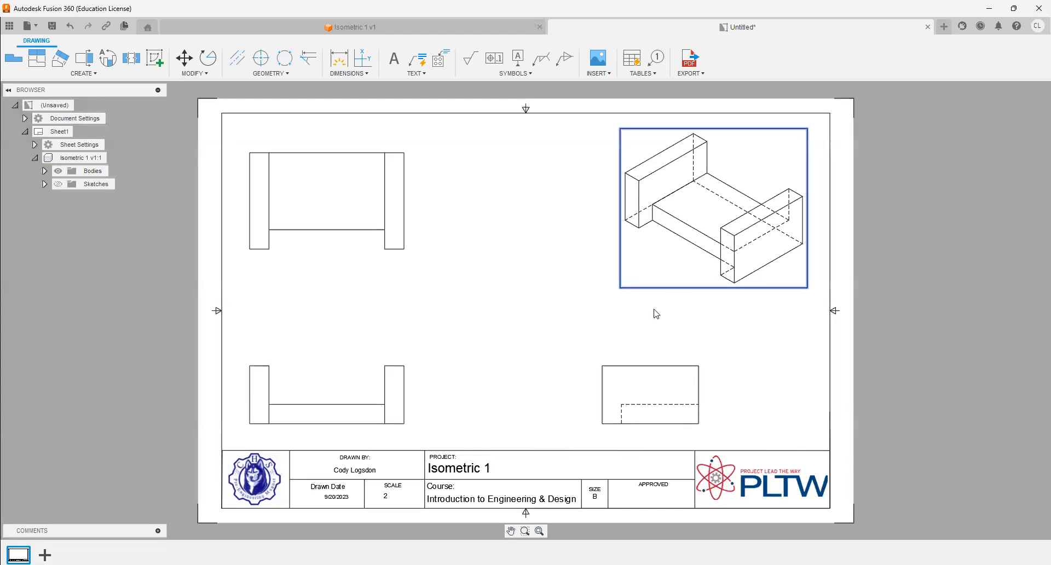
{"action": "left_click", "coordinate": [1032, 124]}
{"action": "left_click", "coordinate": [1024, 320]}
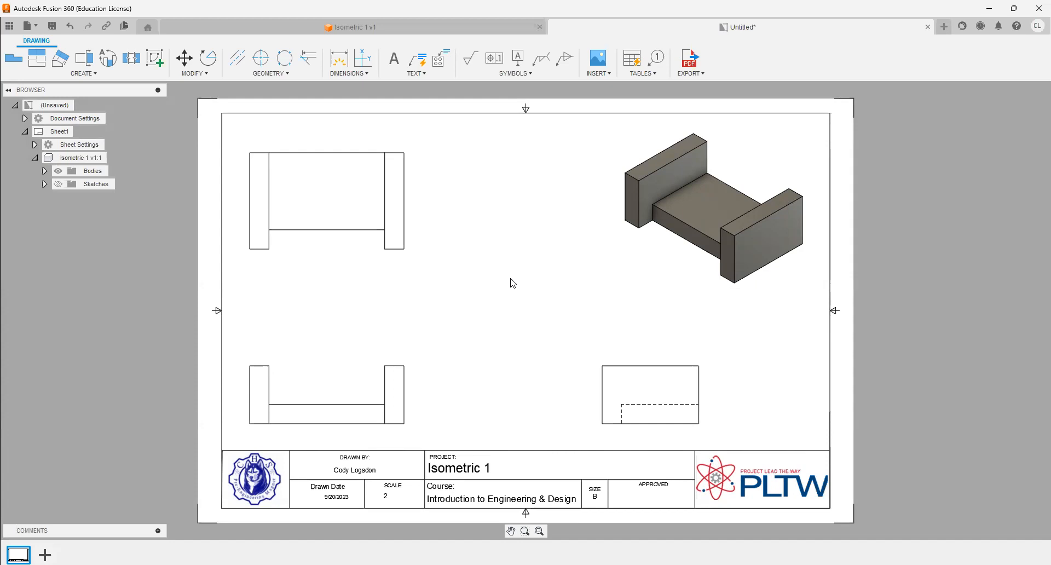
Dimension the front view's overall width, left block width, gap between blocks, overall height and base thickness.
{"action": "left_click", "coordinate": [337, 60]}
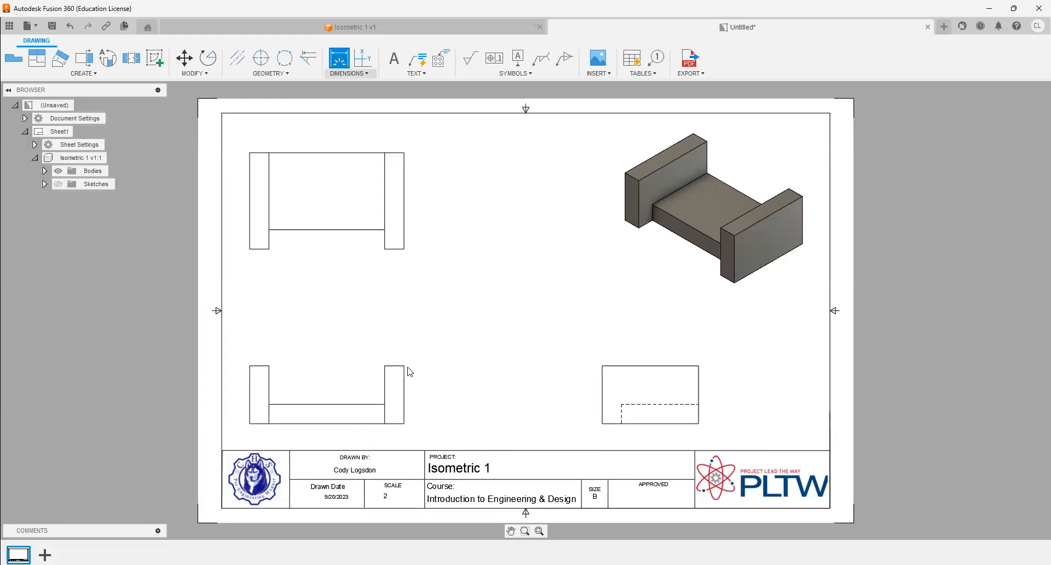
{"action": "left_click", "coordinate": [361, 314]}
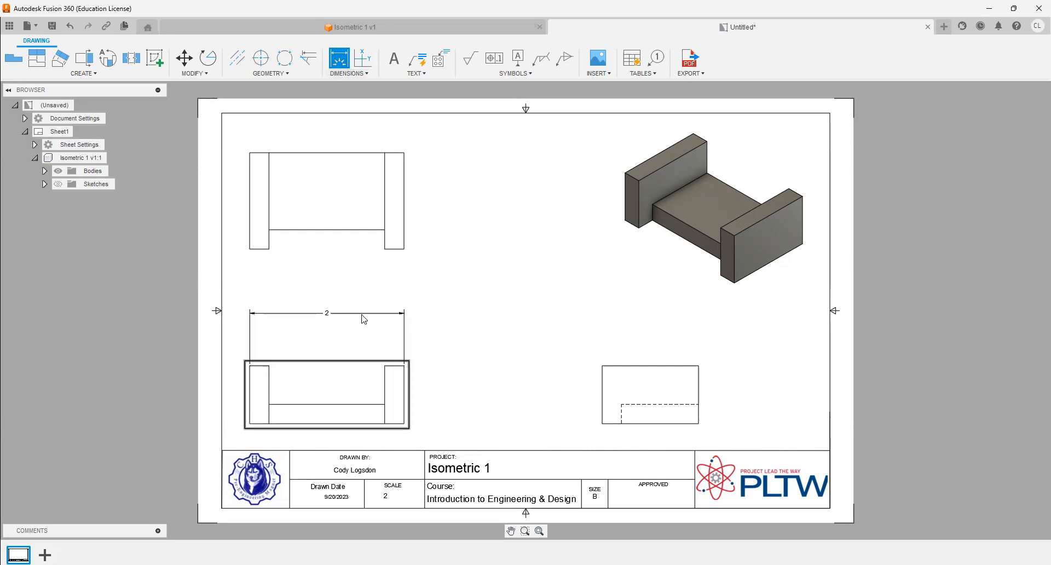
{"action": "left_click", "coordinate": [261, 371]}
{"action": "left_click", "coordinate": [266, 343]}
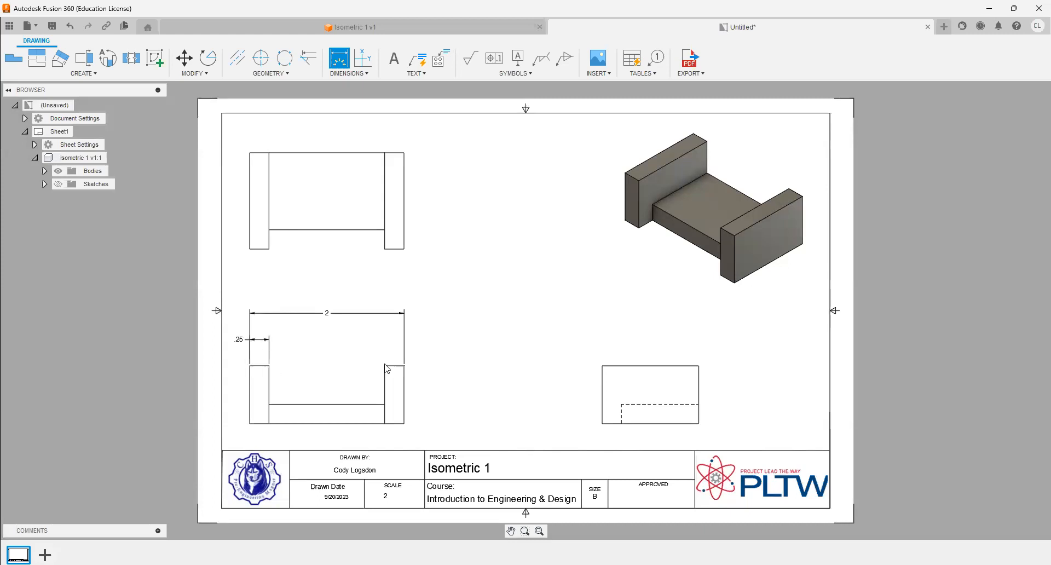
{"action": "left_click", "coordinate": [372, 339]}
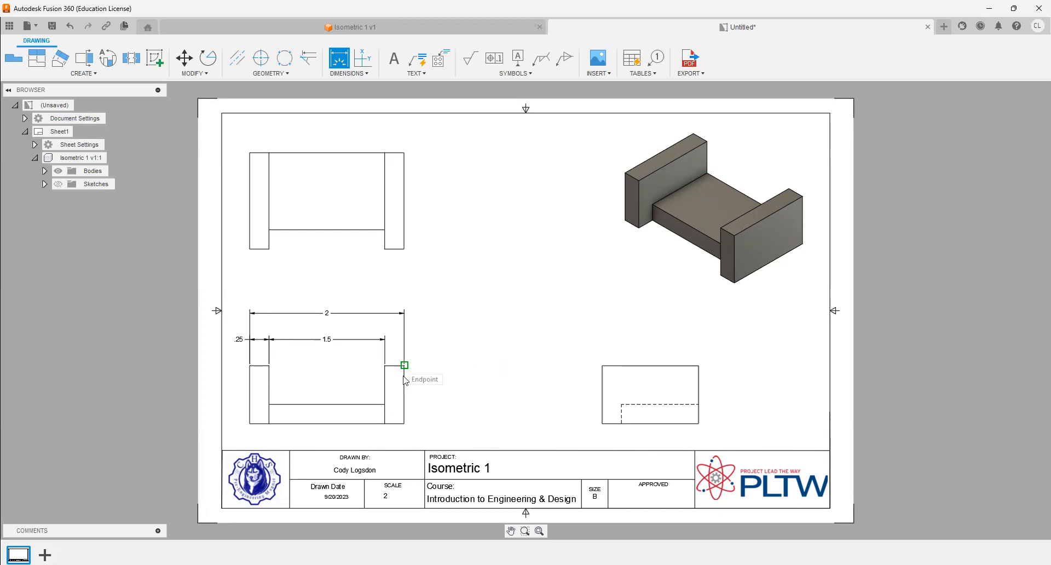
{"action": "left_click", "coordinate": [478, 406]}
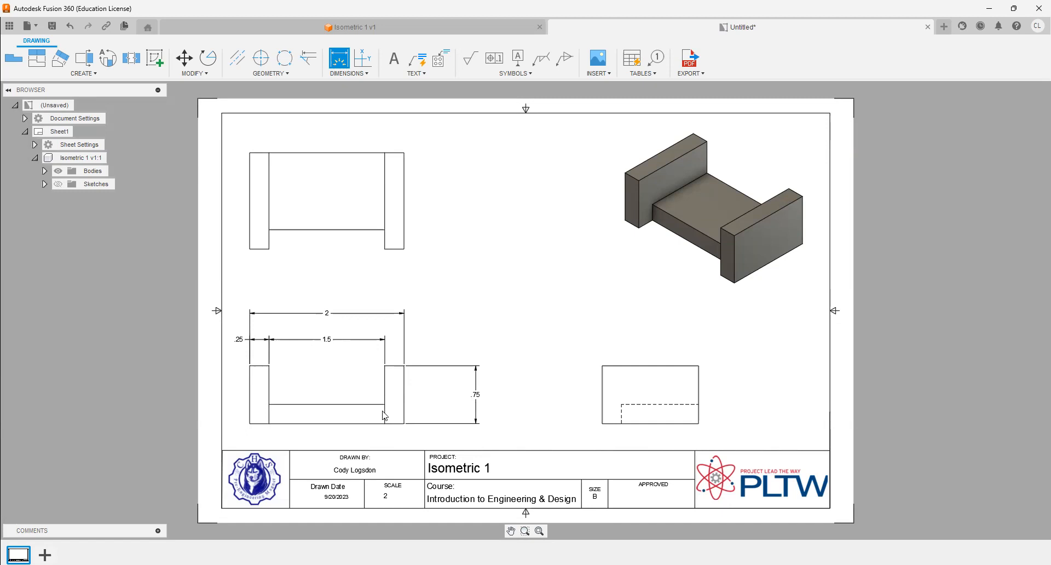
{"action": "left_click", "coordinate": [441, 409]}
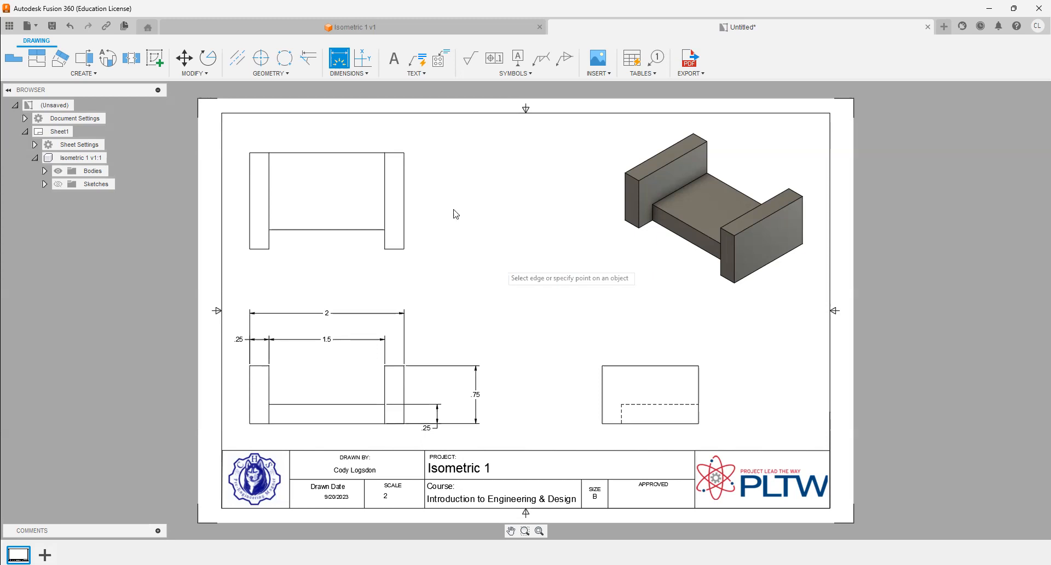
Dimension the blocks' full depth and the connecting plate's depth in the top view.
{"action": "left_click", "coordinate": [404, 192]}
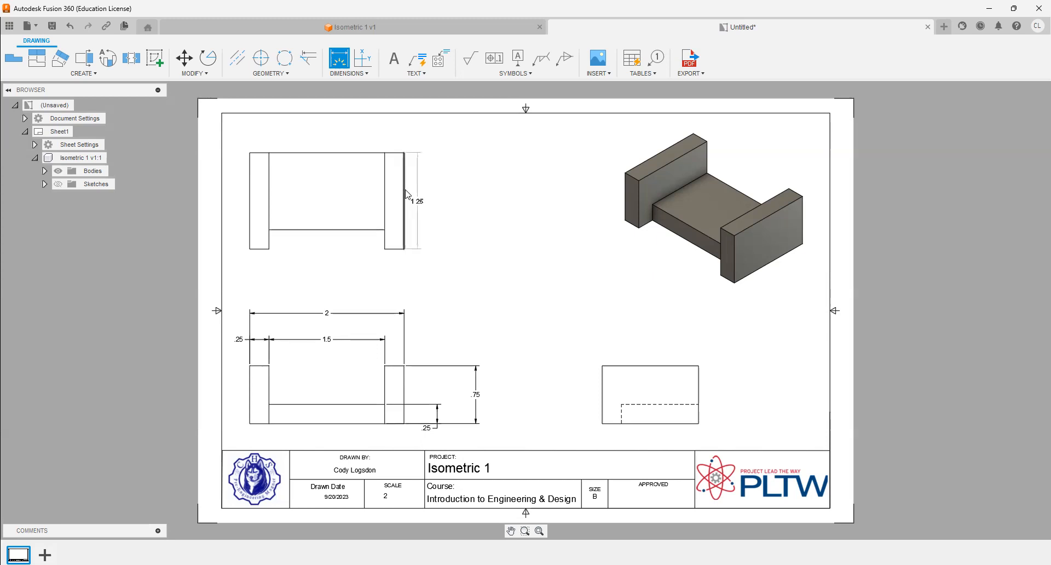
{"action": "left_click", "coordinate": [456, 200]}
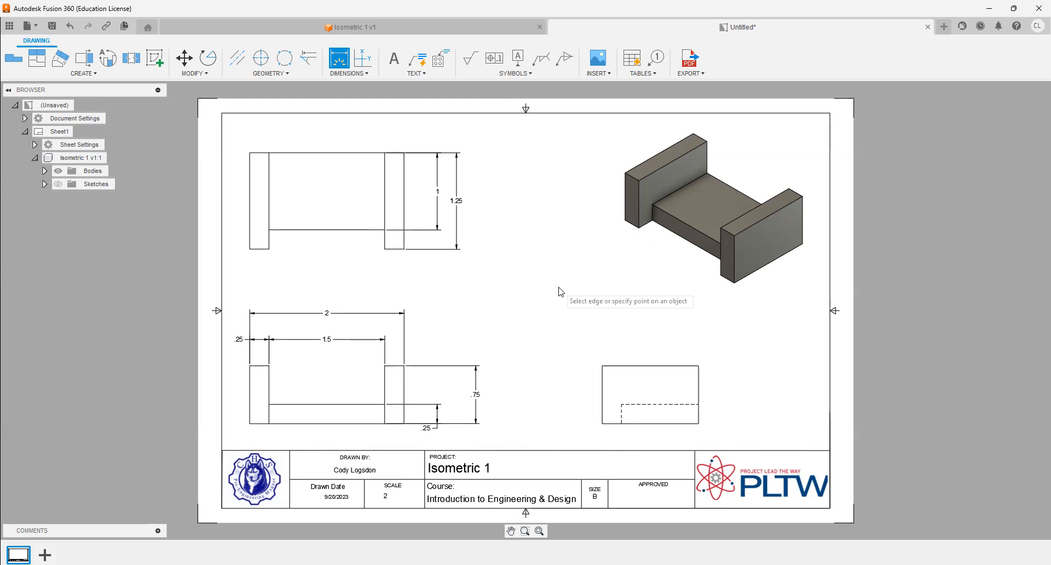
{"action": "right_click", "coordinate": [528, 280]}
{"action": "left_click", "coordinate": [574, 281]}
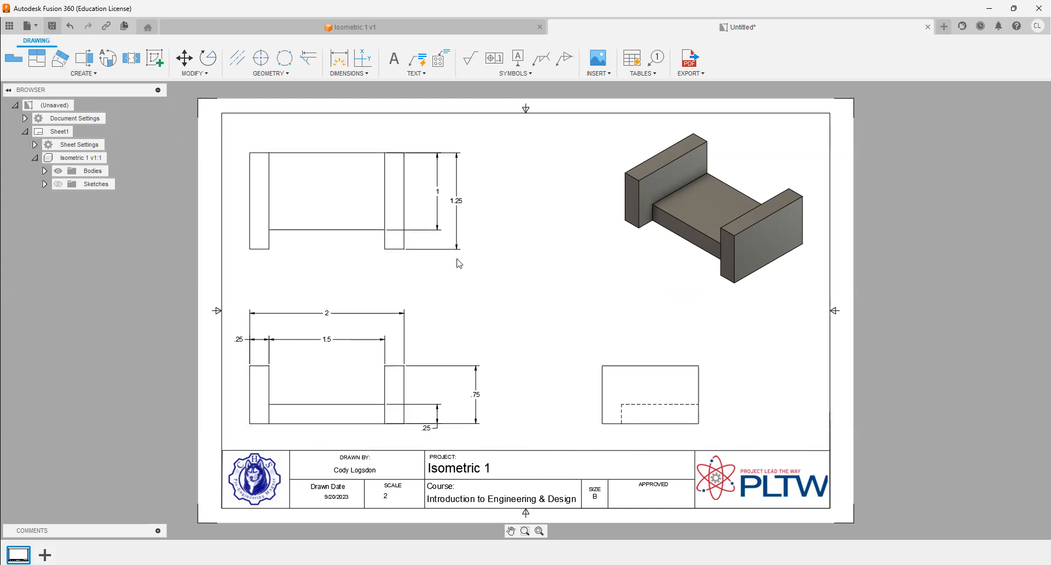
Save the drawing as Isometric 1 in the Drawing Figures folder of the IED 6 project.
{"action": "key", "text": "ctrl+s"}
{"action": "double_click", "coordinate": [390, 170]}
{"action": "key", "text": "BackSpace"}
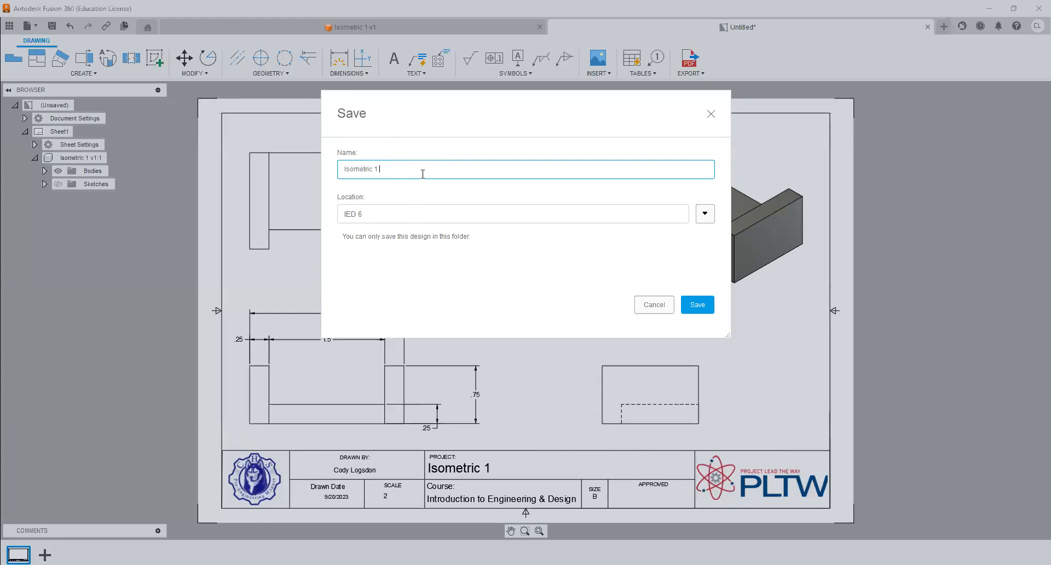
{"action": "left_click", "coordinate": [705, 214]}
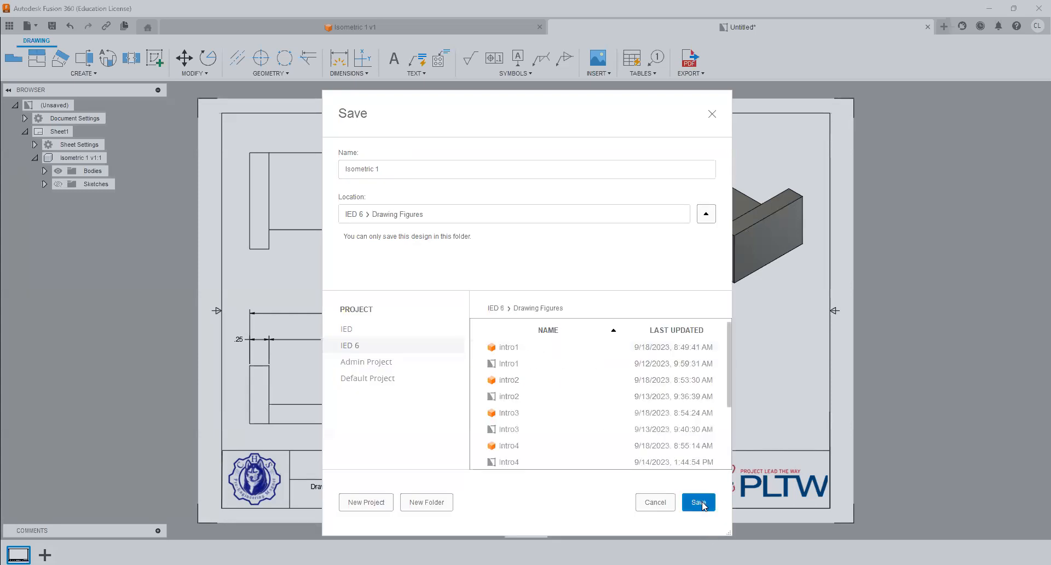
{"action": "left_click", "coordinate": [701, 504]}
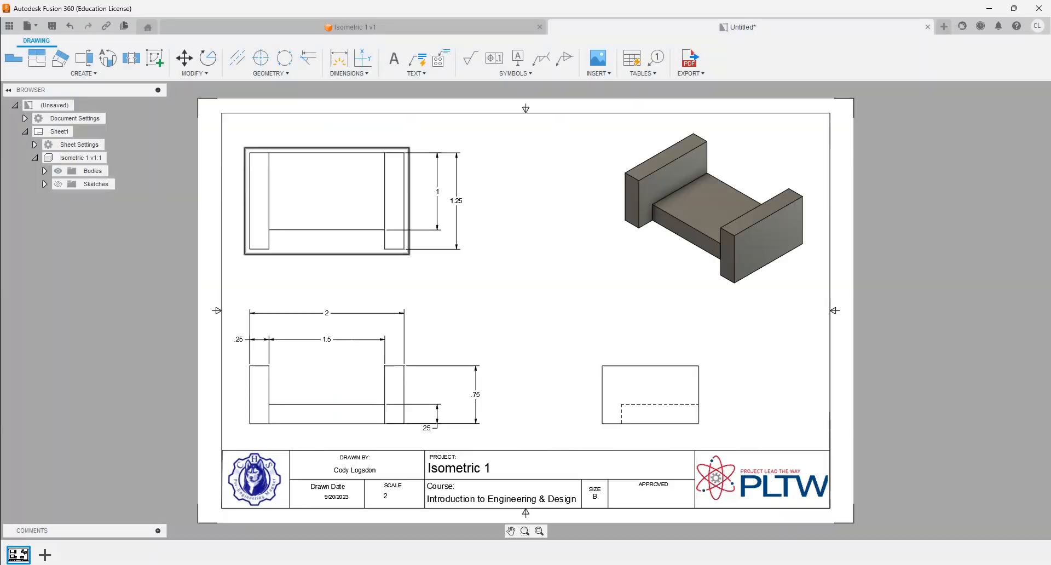